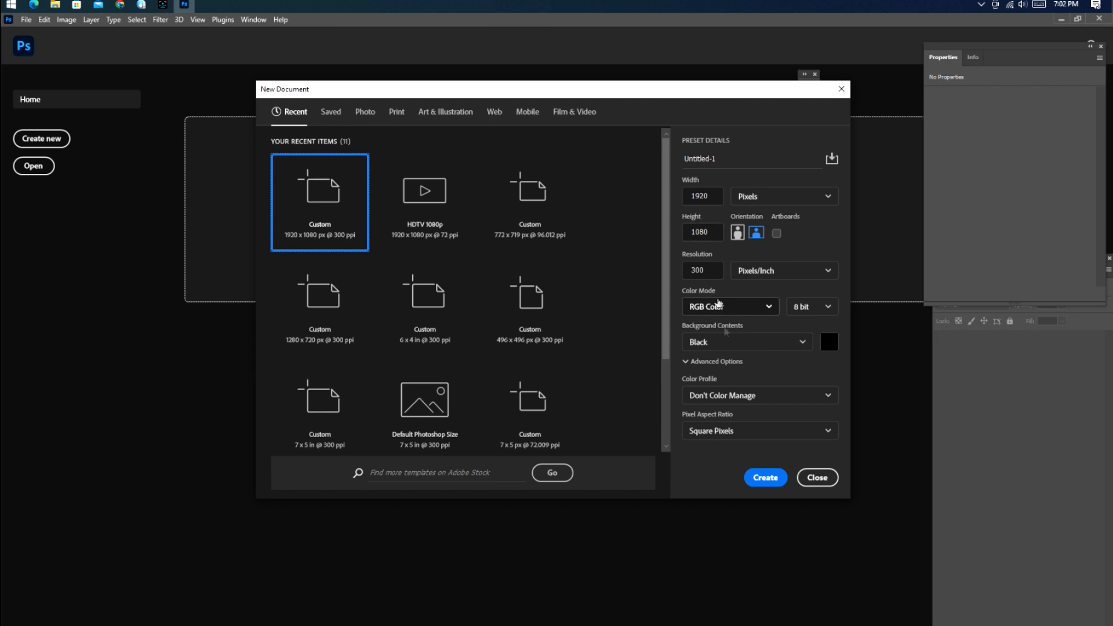
# Create the 1920 × 1080 px, 300 ppi RGB document with Black background contents
pyautogui.click(768, 478)
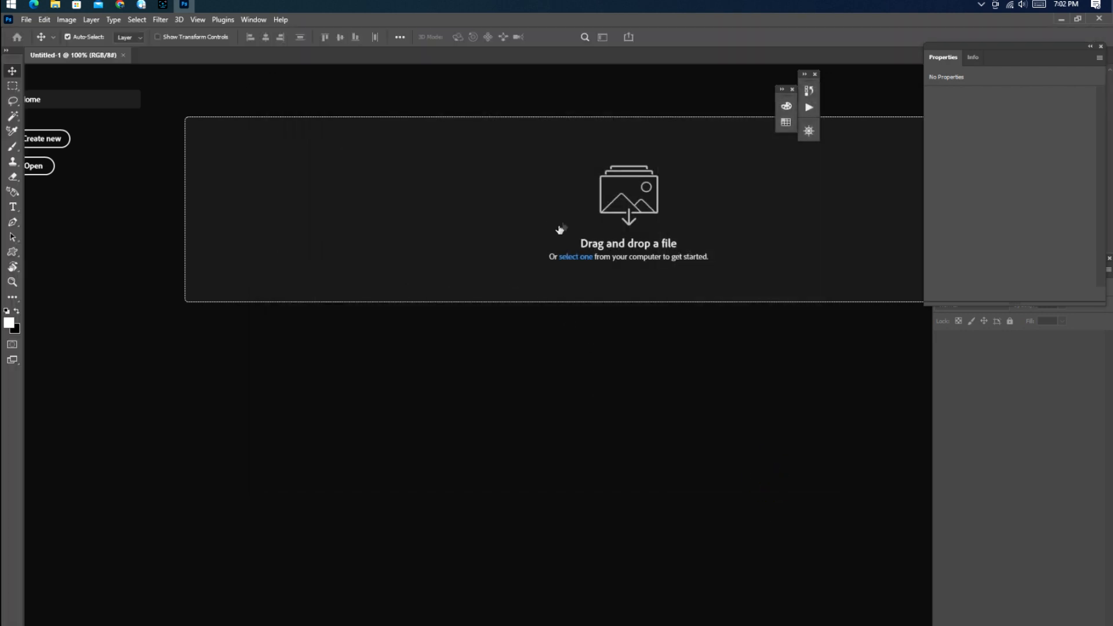
pyautogui.hotkey('ctrl', ';')
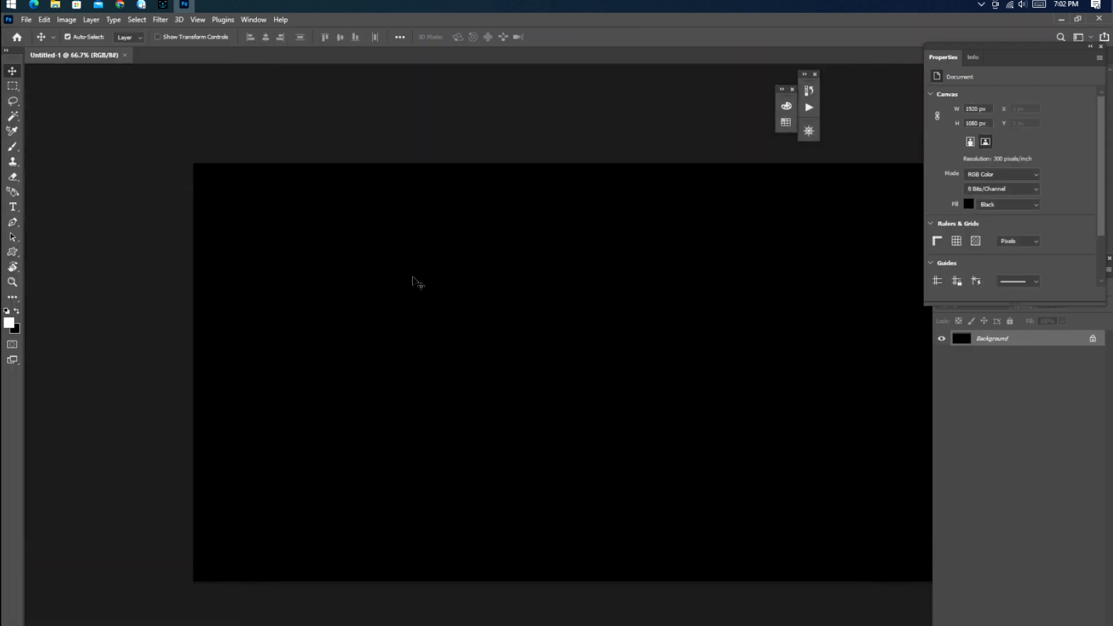
pyautogui.press('t')
pyautogui.click(462, 350)
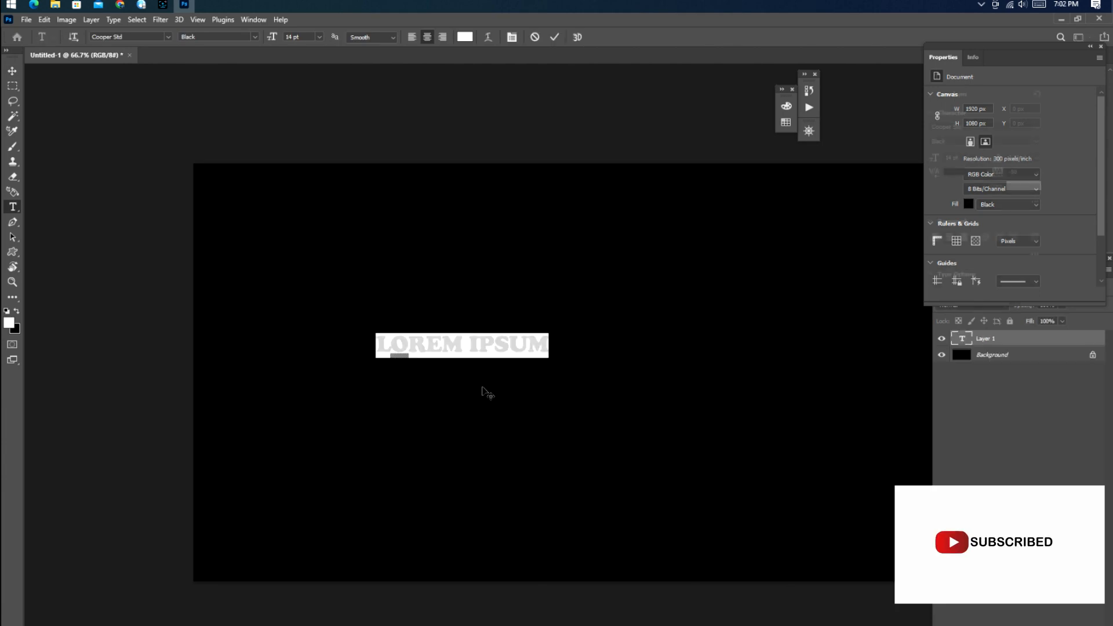
pyautogui.write('S')
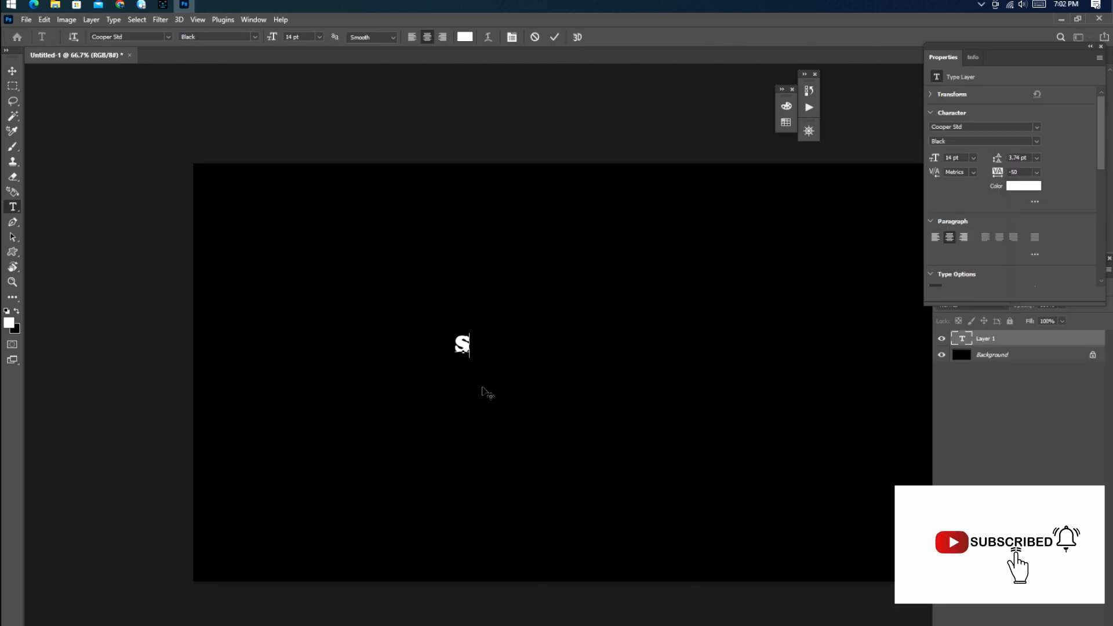
pyautogui.write('HAHZAD ')
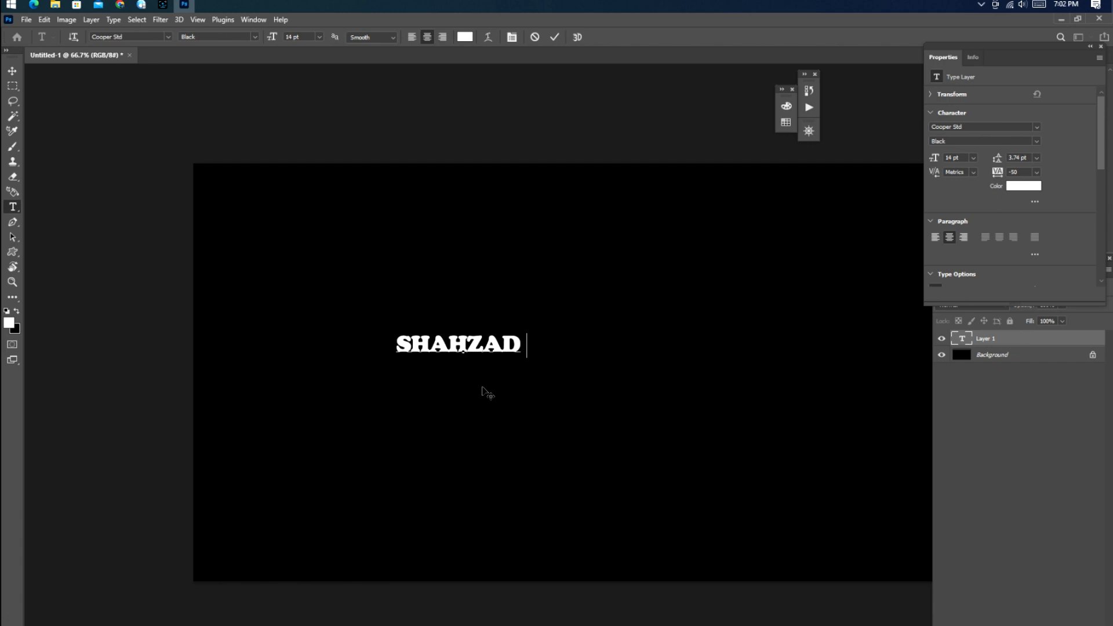
pyautogui.write('MEHMOOD')
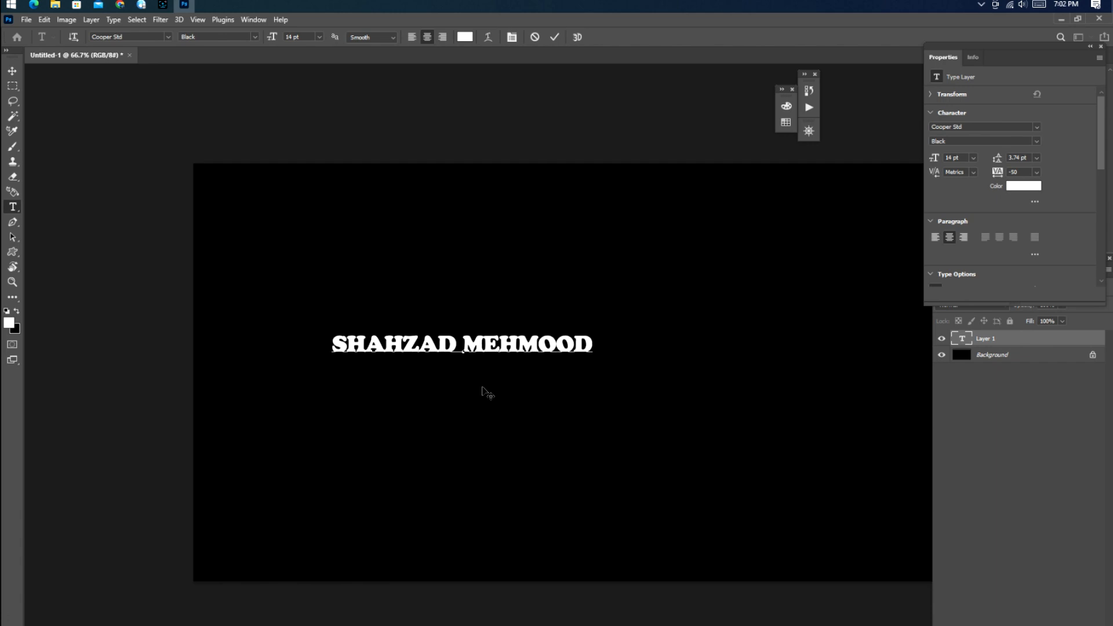
pyautogui.press('Return')
pyautogui.write('OFF')
# Remove the extra line, move the name text right, and duplicate it onto a copy layer
pyautogui.press('BackSpace')
pyautogui.press('BackSpace')
pyautogui.press('BackSpace')
pyautogui.click(11, 71)
pyautogui.moveTo(535, 342); pyautogui.dragTo(669, 391)
pyautogui.hotkey('ctrl', 'j')
# Delete the stray Lorem ipsum placeholder text layer
pyautogui.press('t')
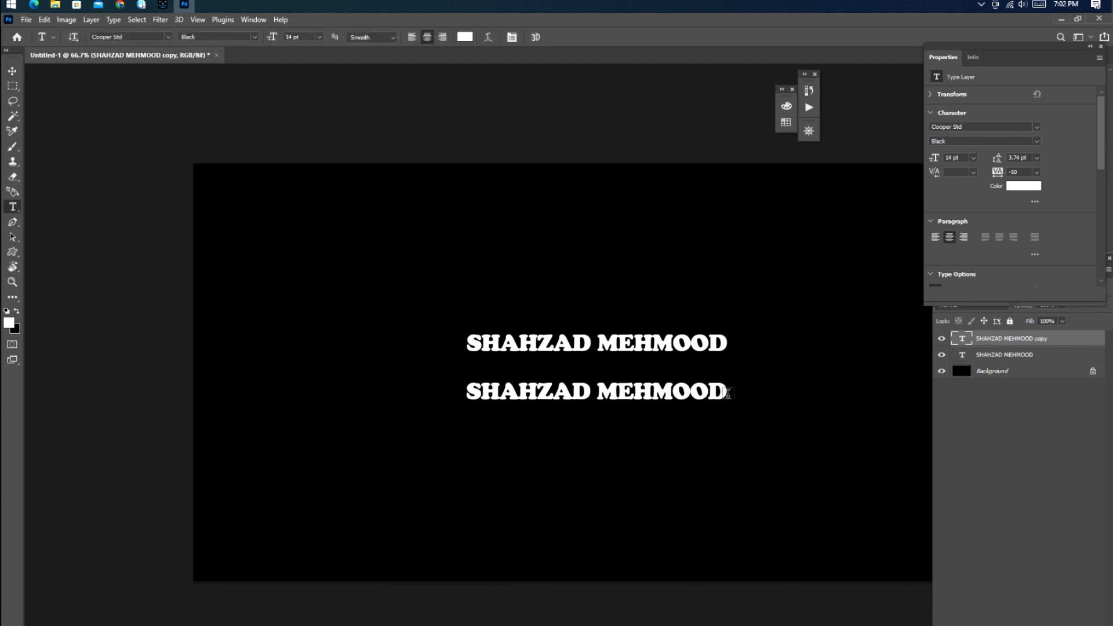
pyautogui.click(728, 394)
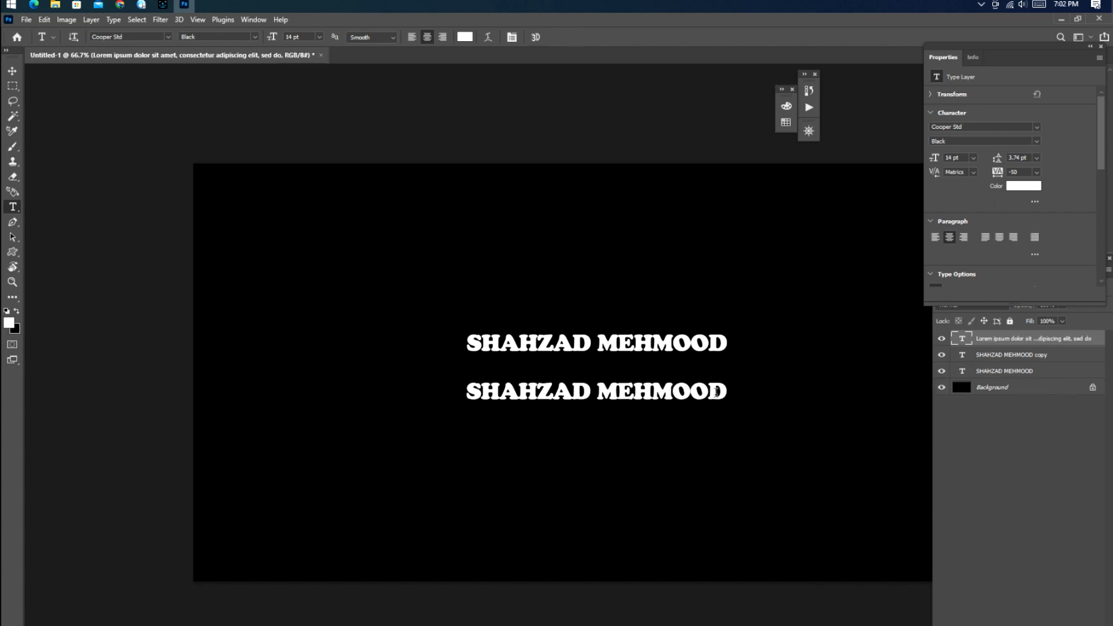
pyautogui.press('v')
pyautogui.click(958, 340)
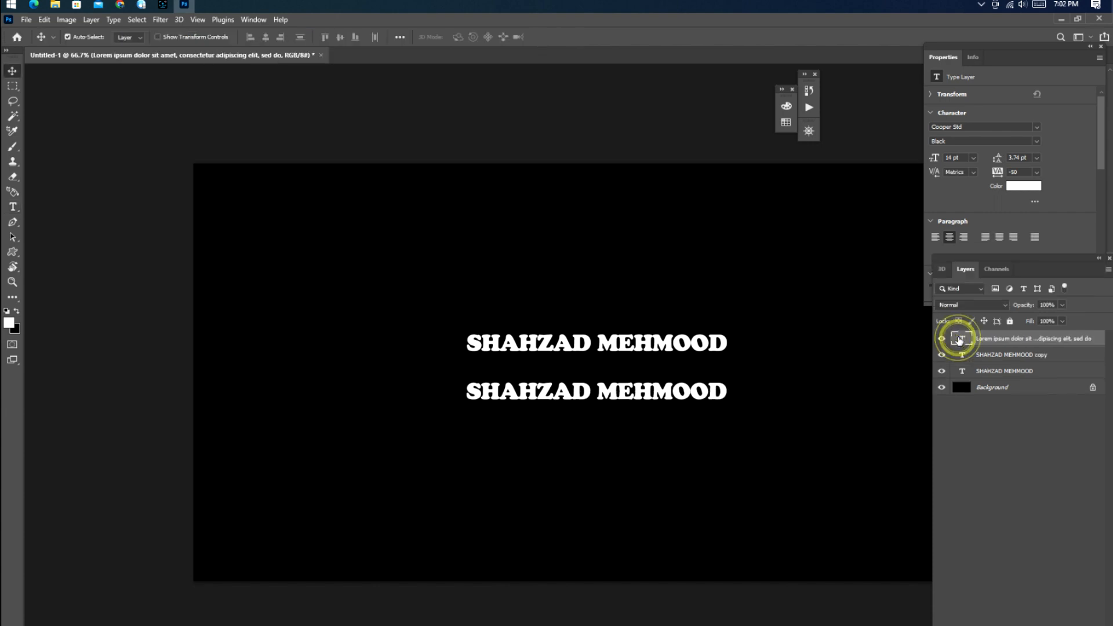
pyautogui.press('Delete')
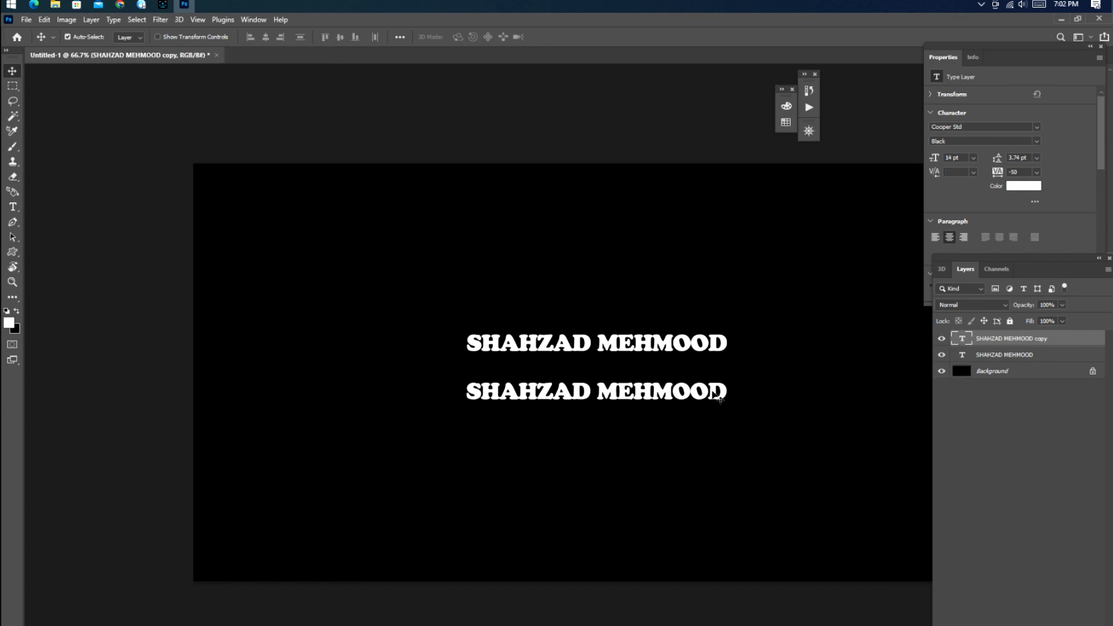
# Retype the lower copy line as 'OFFICIAL' and commit it
pyautogui.press('t')
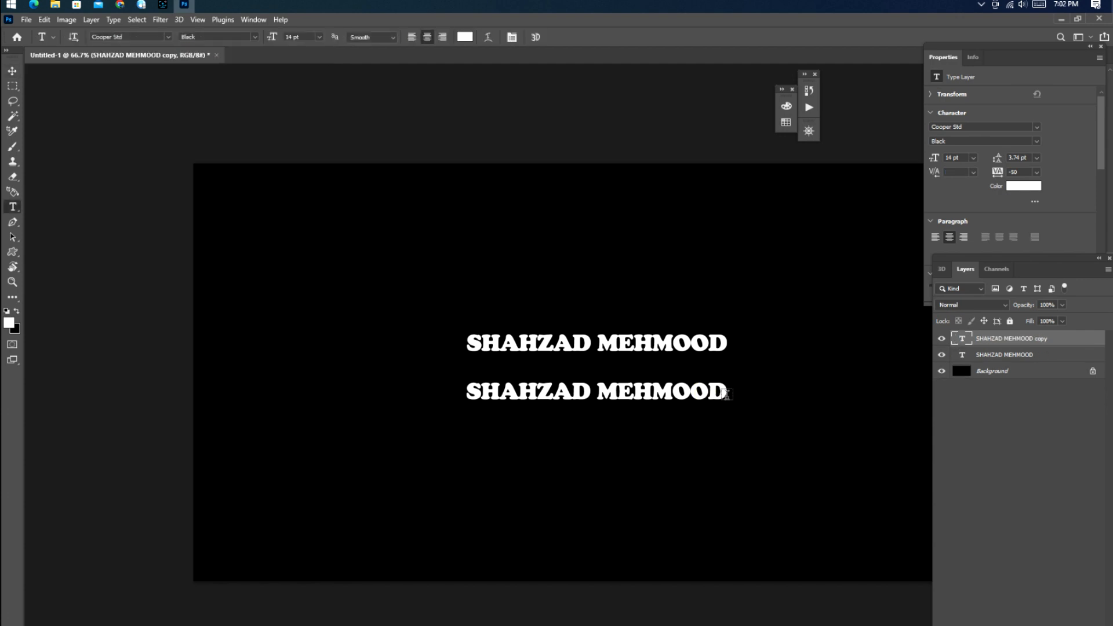
pyautogui.moveTo(725, 394); pyautogui.dragTo(390, 380)
pyautogui.write('OFFICIAL')
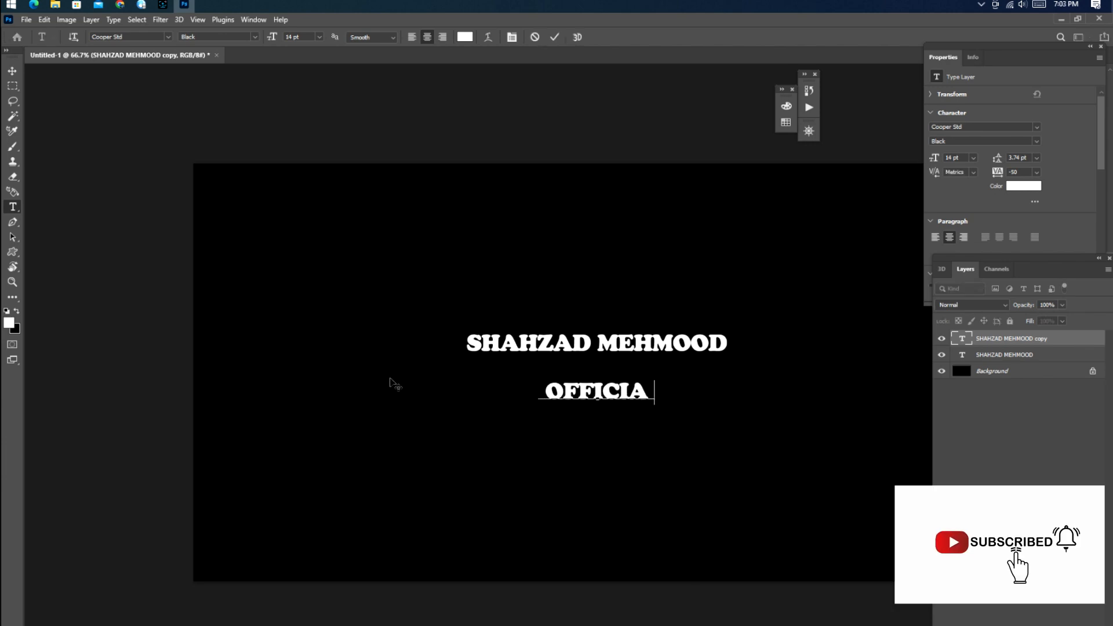
pyautogui.hotkey('ctrl', 'Return')
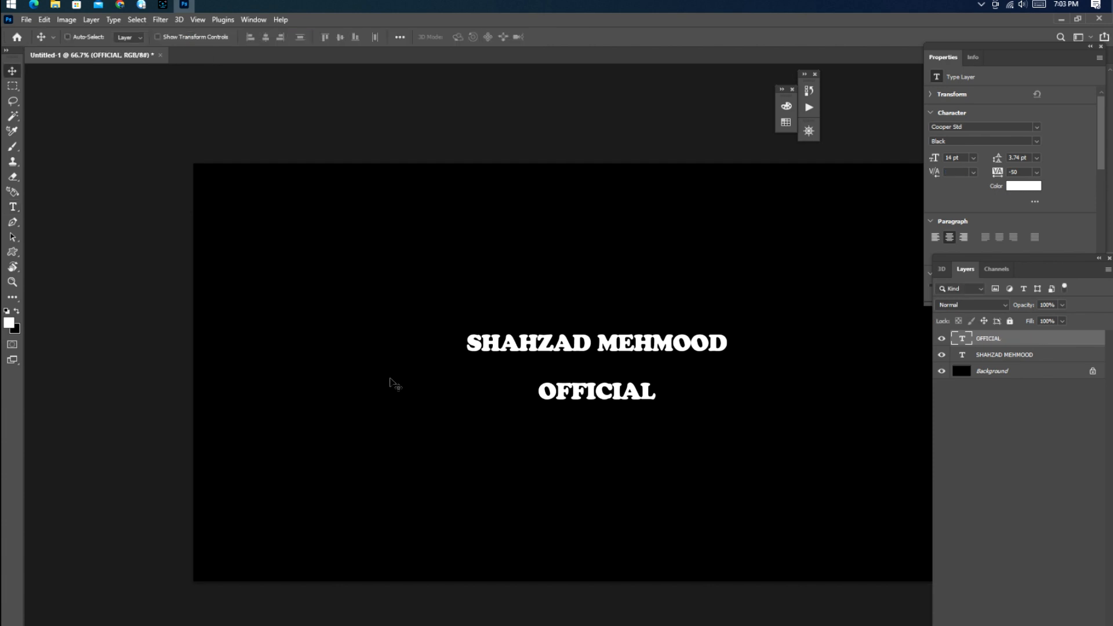
pyautogui.hotkey('ctrl', '-')
# Tuck OFFICIAL up under SHAHZAD MEHMOOD and merge the two text layers
pyautogui.hotkey('ctrl', '+')
pyautogui.moveTo(703, 363); pyautogui.dragTo(578, 381)
pyautogui.hotkey('ctrl', '+')
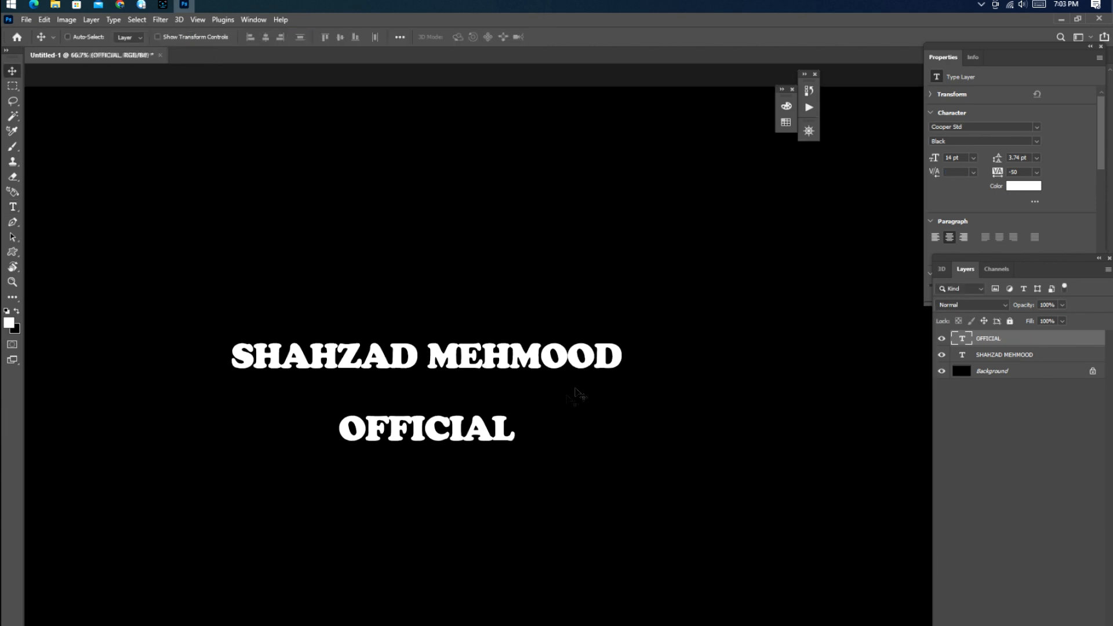
pyautogui.moveTo(431, 434); pyautogui.dragTo(417, 396)
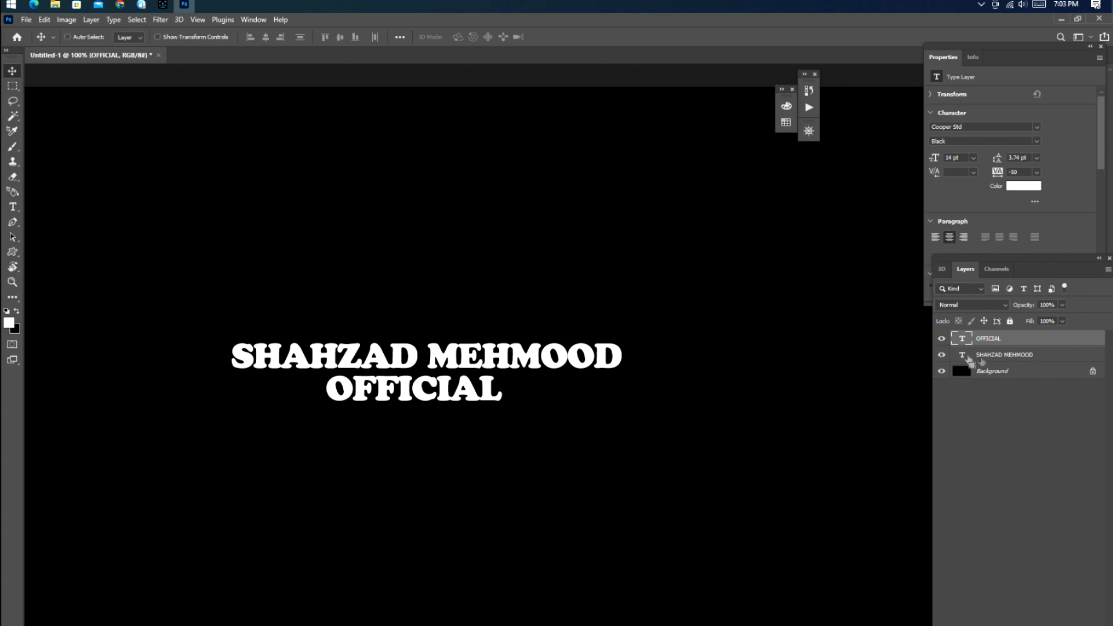
pyautogui.keyDown('shift'); pyautogui.click(989, 358); pyautogui.keyUp('shift')
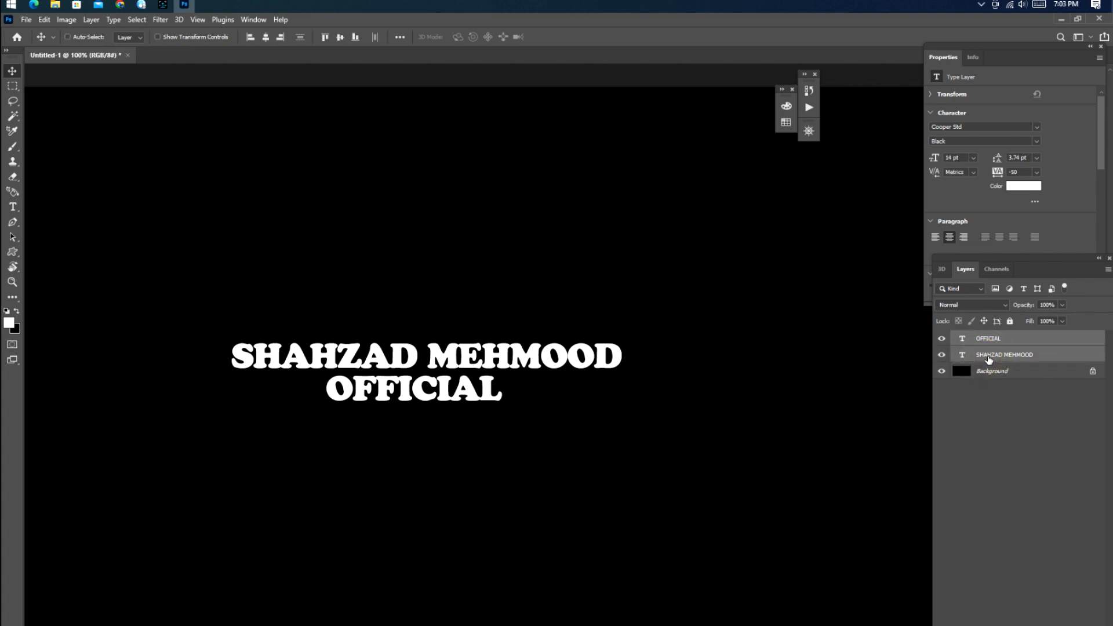
pyautogui.hotkey('ctrl', 'e')
pyautogui.hotkey('ctrl', '-')
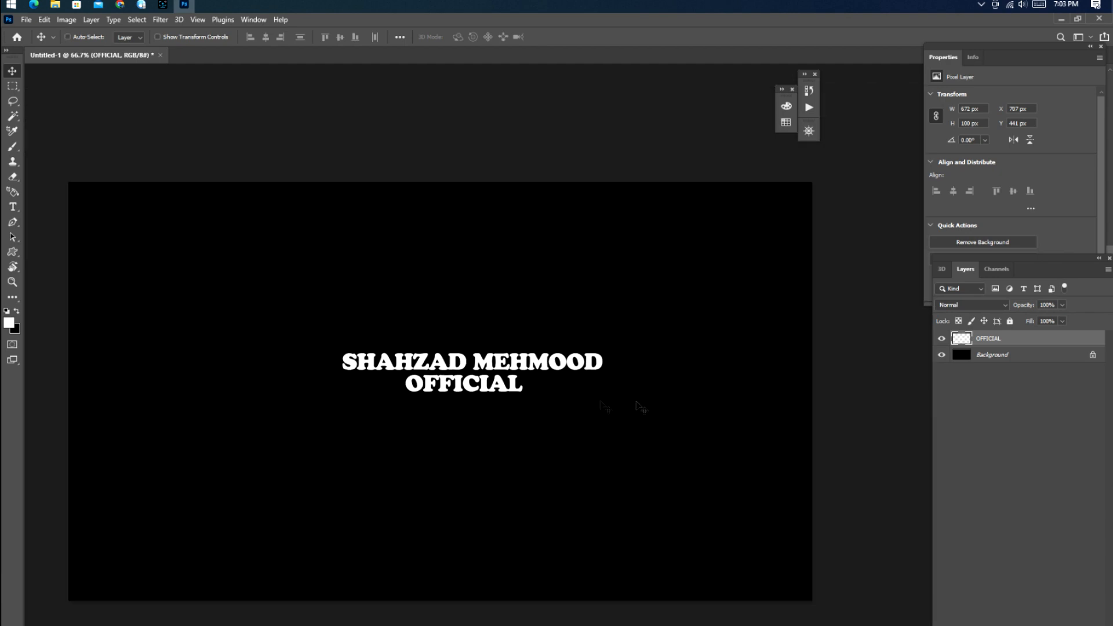
# Enlarge the merged text and centre it horizontally and vertically on the canvas
pyautogui.hotkey('ctrl', 't')
pyautogui.moveTo(601, 392); pyautogui.dragTo(711, 450)
pyautogui.press('Return')
pyautogui.hotkey('ctrl', 'a')
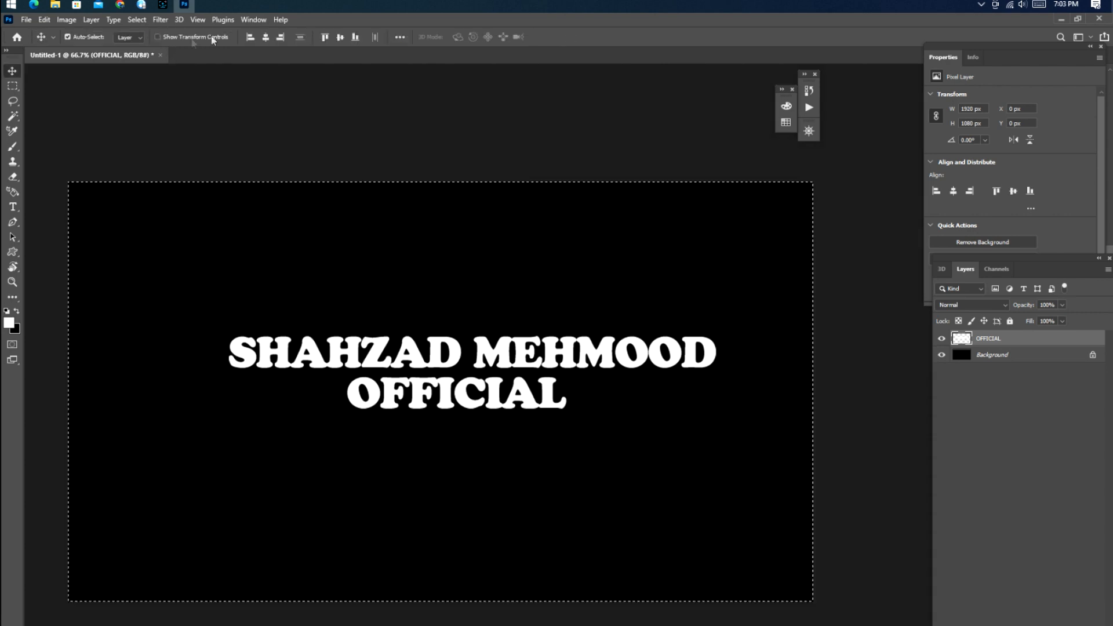
pyautogui.click(265, 37)
pyautogui.click(340, 37)
pyautogui.hotkey('ctrl', 'd')
# Enlarge the text further to about 1556 × 232 px and duplicate the OFFICIAL layer
pyautogui.hotkey('ctrl', 't')
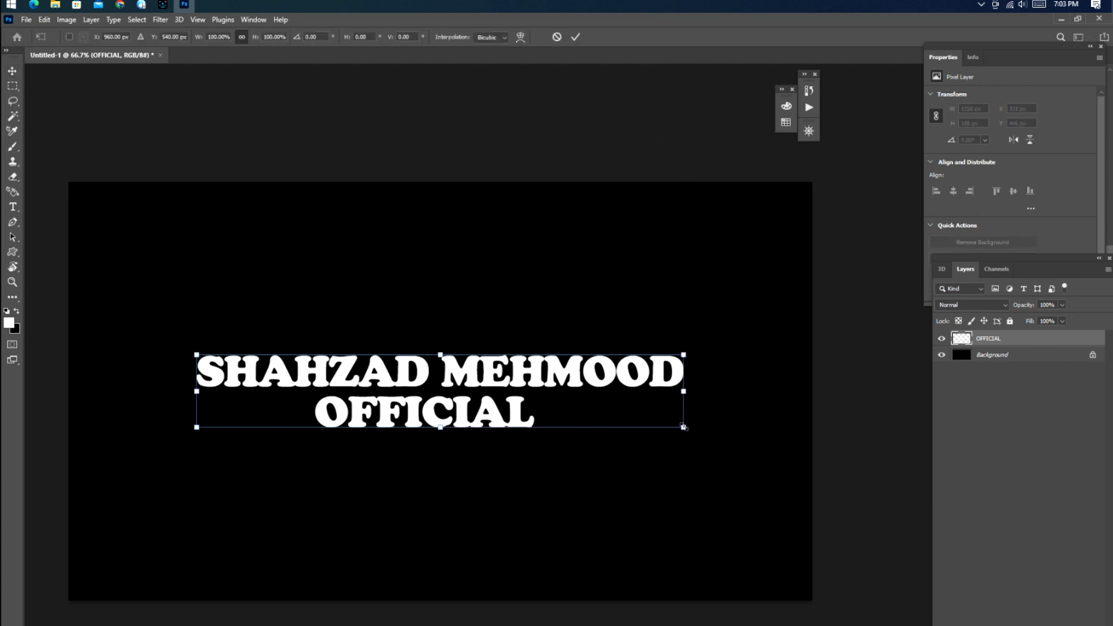
pyautogui.moveTo(684, 427); pyautogui.dragTo(735, 462)
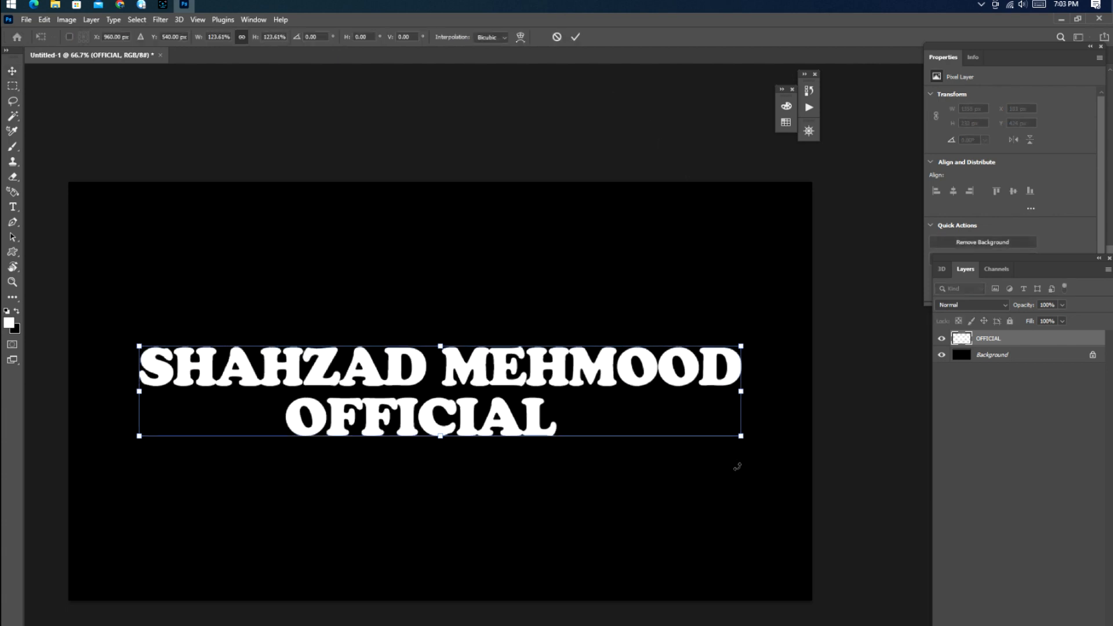
pyautogui.press('Return')
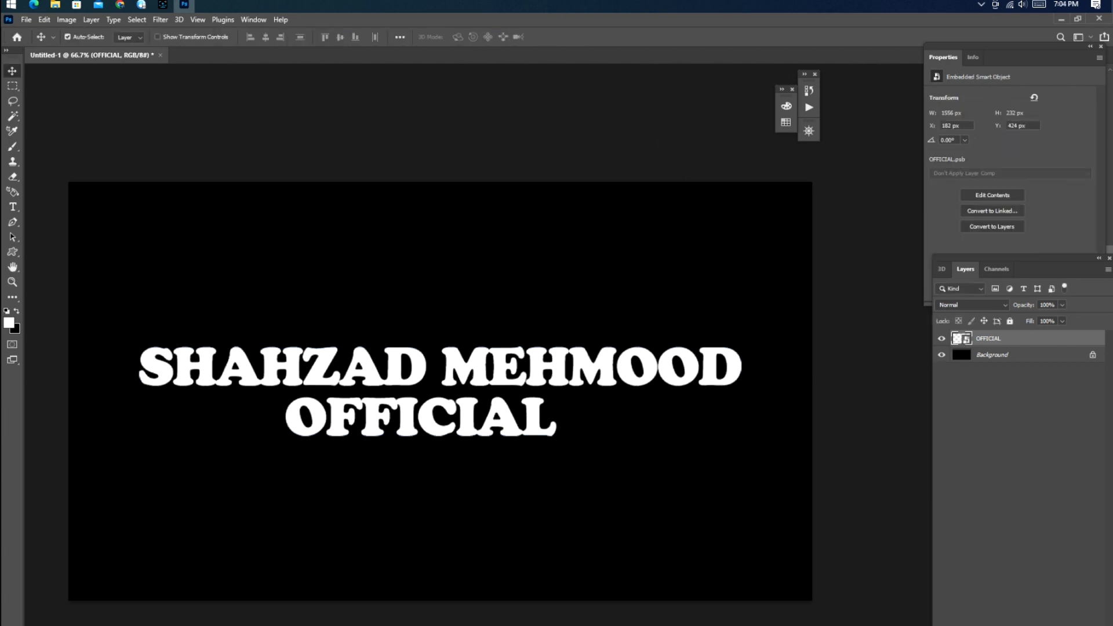
pyautogui.hotkey('ctrl', 'j')
# Turn off the red channel in the OFFICIAL layer's blending options
pyautogui.rightClick(972, 357)
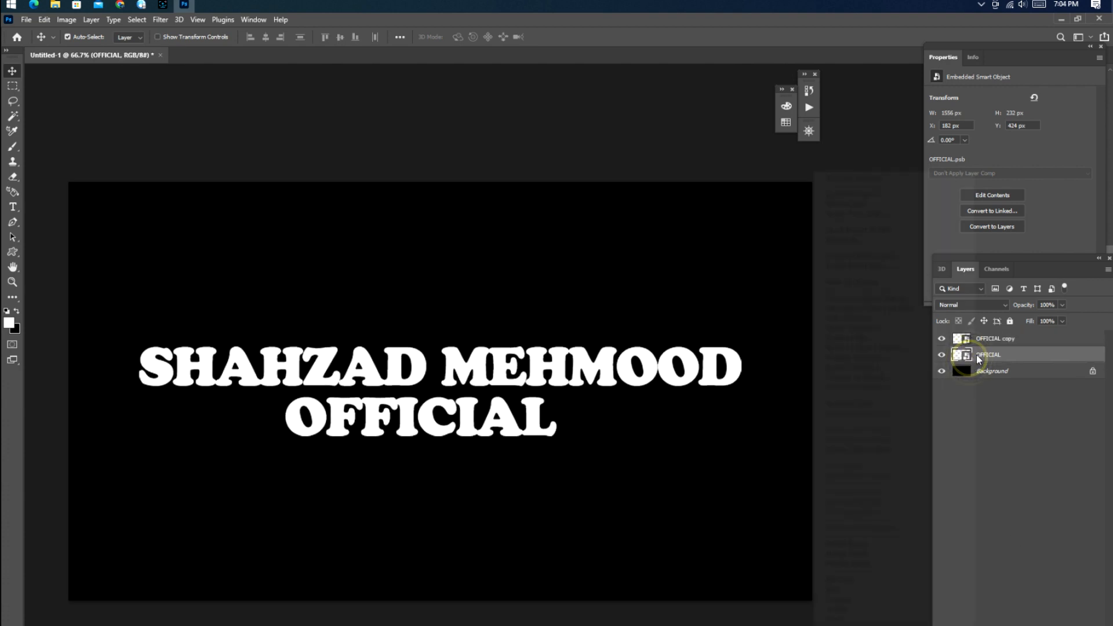
pyautogui.click(894, 182)
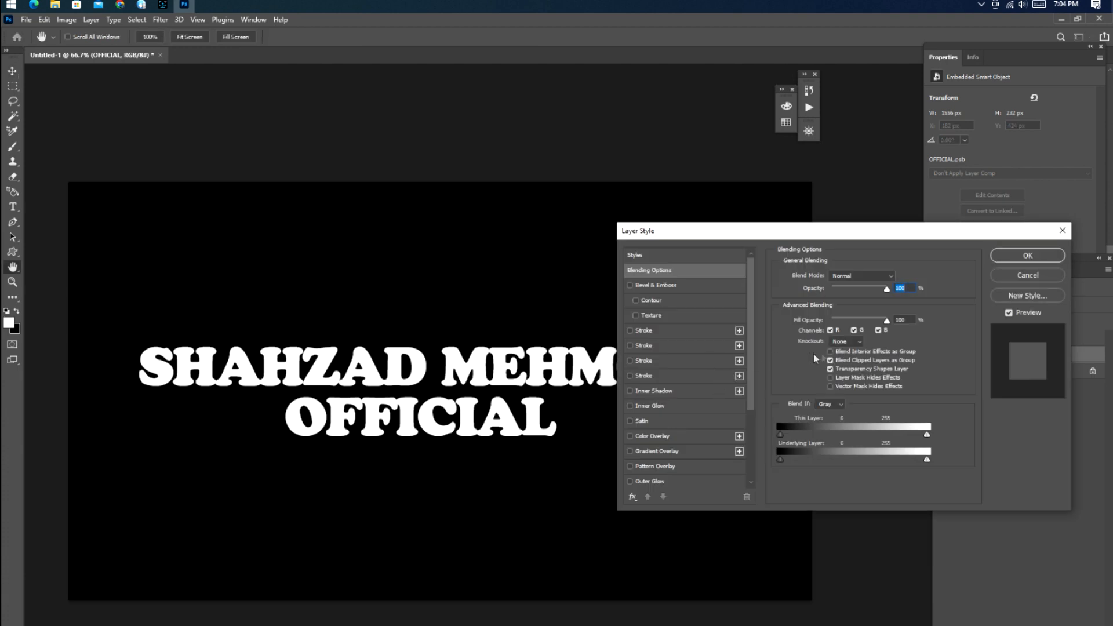
pyautogui.click(829, 331)
pyautogui.click(1008, 256)
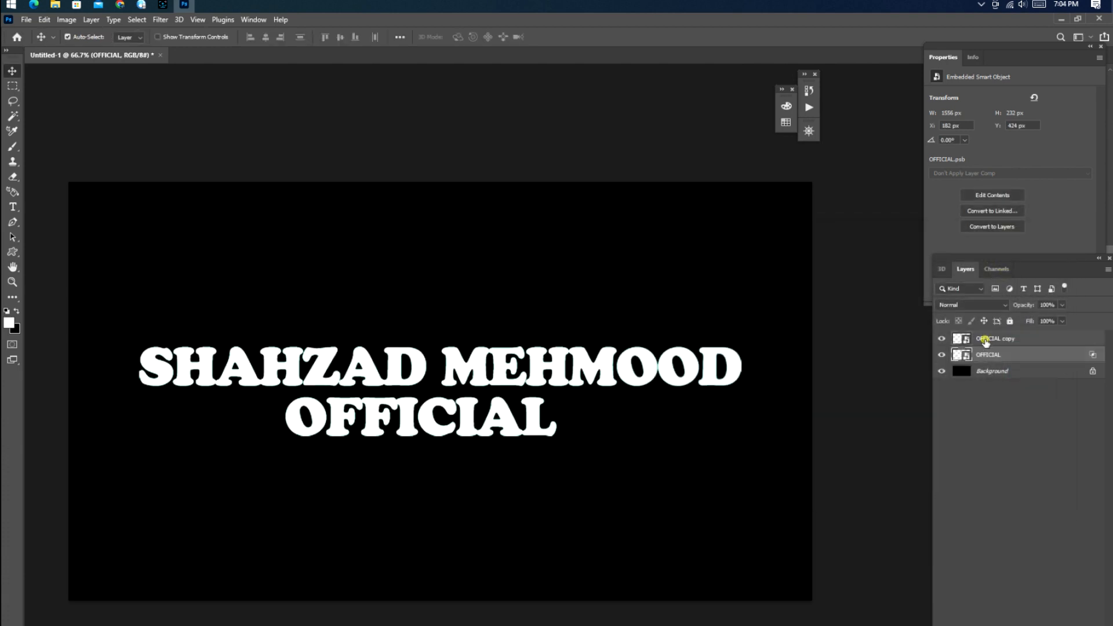
# Limit the OFFICIAL copy layer's channel blending to red only
pyautogui.rightClick(986, 340)
pyautogui.click(900, 179)
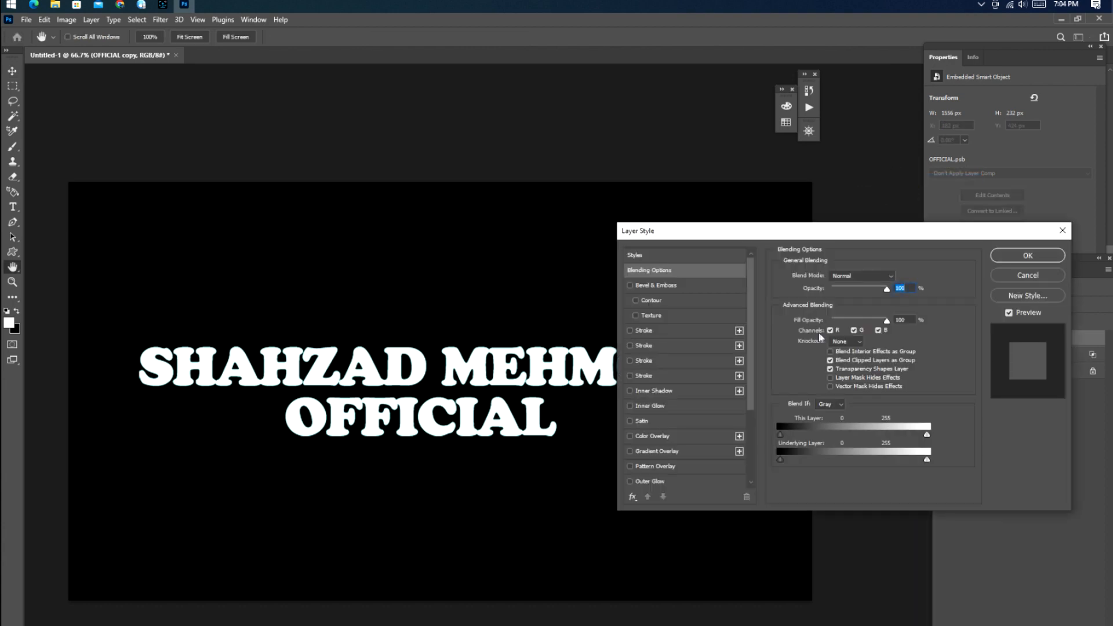
pyautogui.click(829, 330)
pyautogui.click(853, 330)
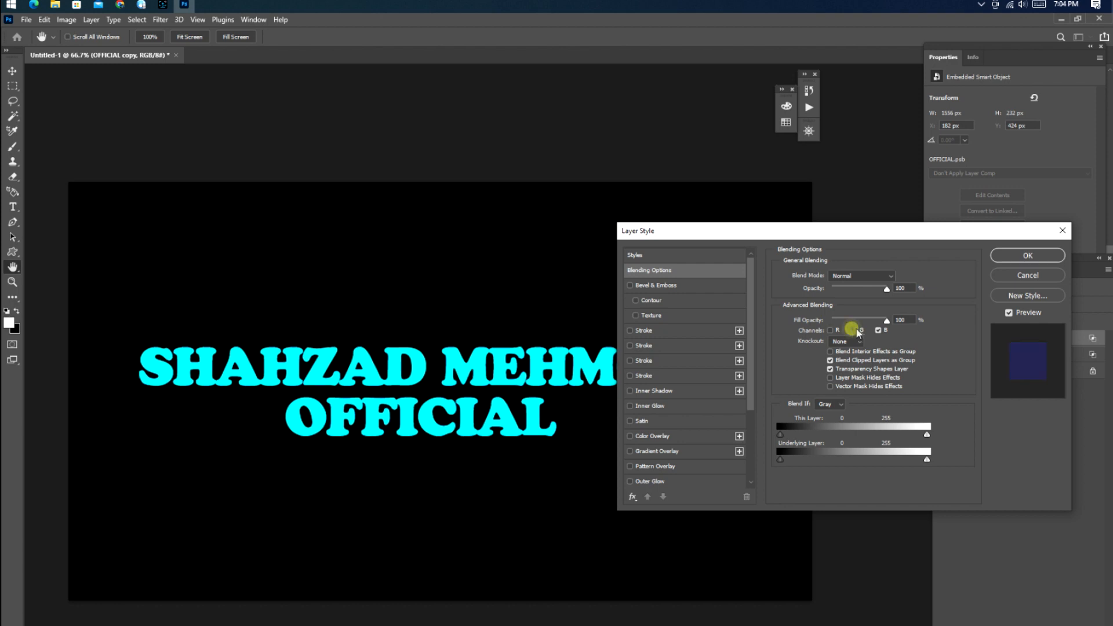
pyautogui.click(830, 330)
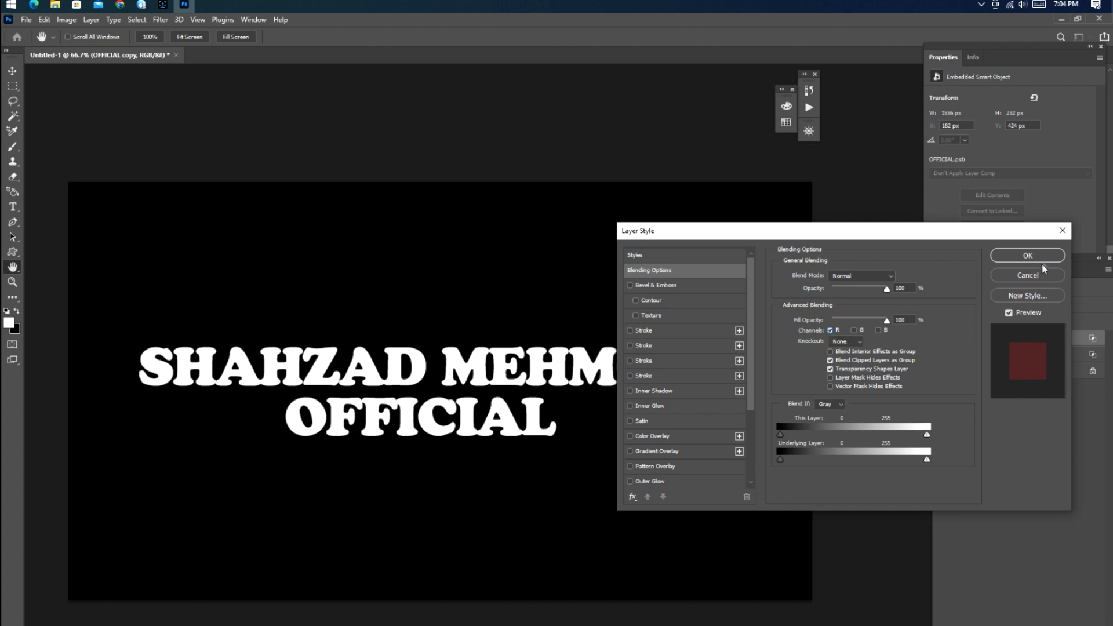
pyautogui.click(1028, 256)
# Nudge OFFICIAL copy 12 px left to X 170 px, then select both text layers
pyautogui.moveTo(607, 362); pyautogui.dragTo(616, 365)
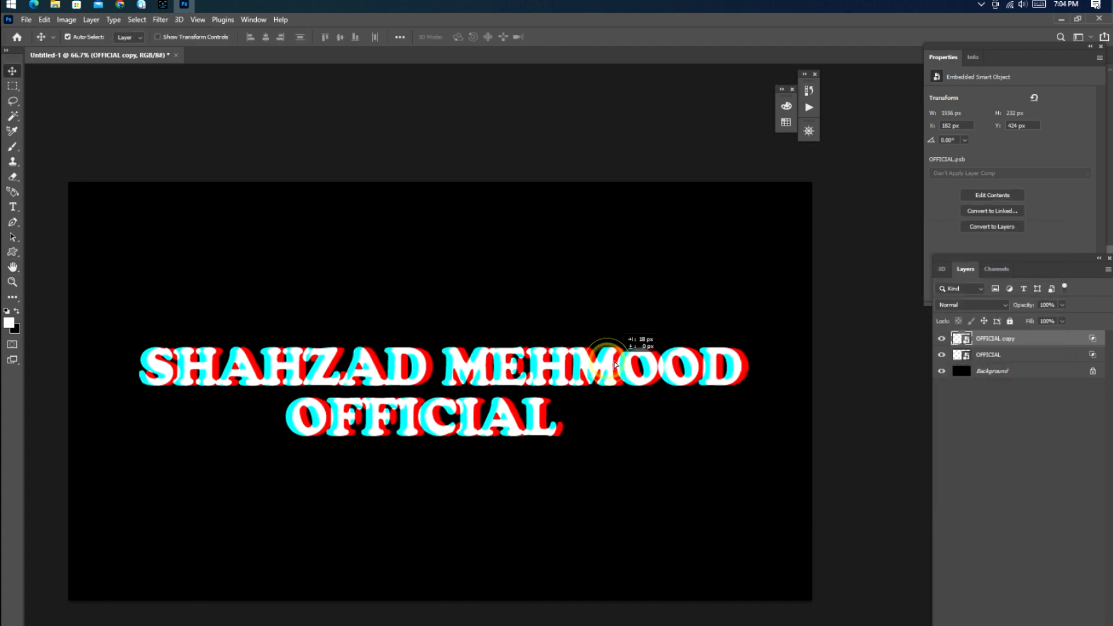
pyautogui.hotkey('ctrl', 'z')
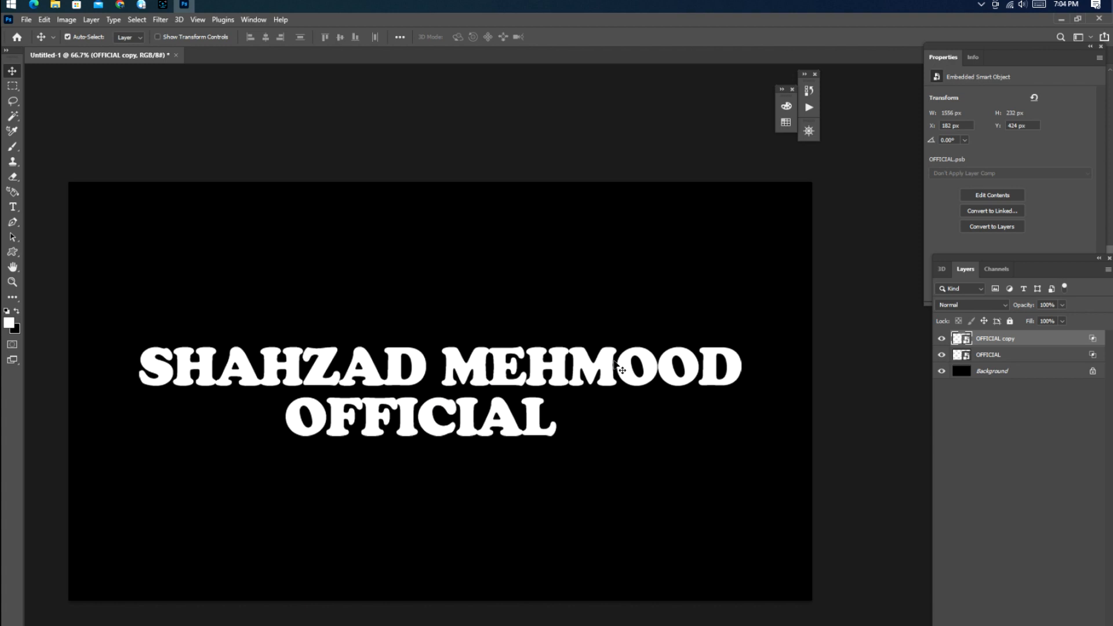
pyautogui.hotkey('ctrl', '+')
pyautogui.moveTo(539, 366); pyautogui.dragTo(641, 367)
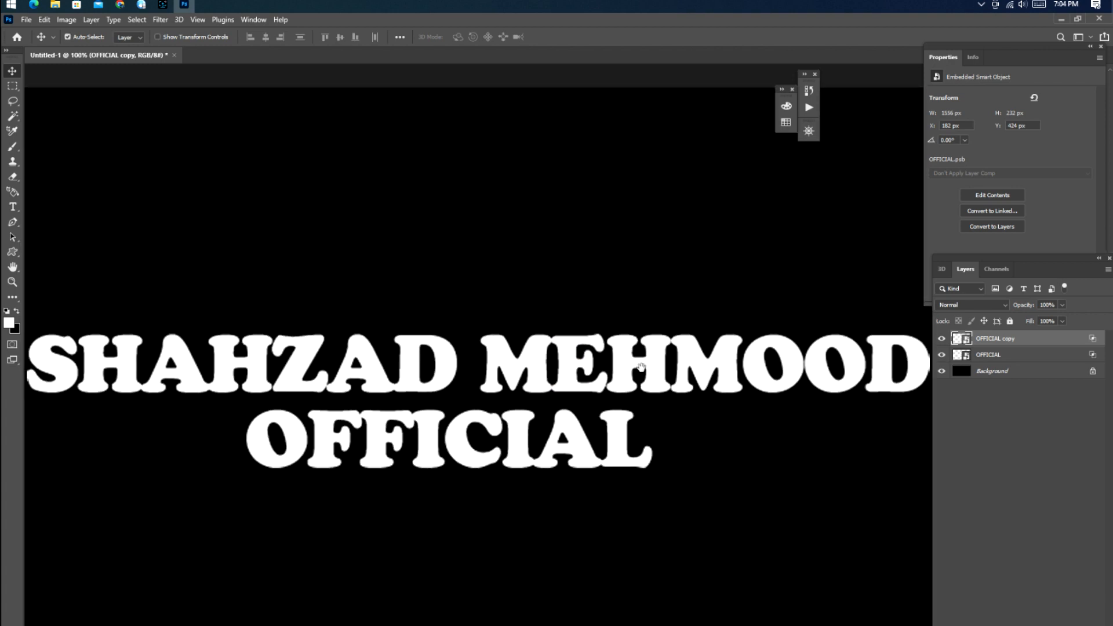
pyautogui.hotkey('ctrl', '-')
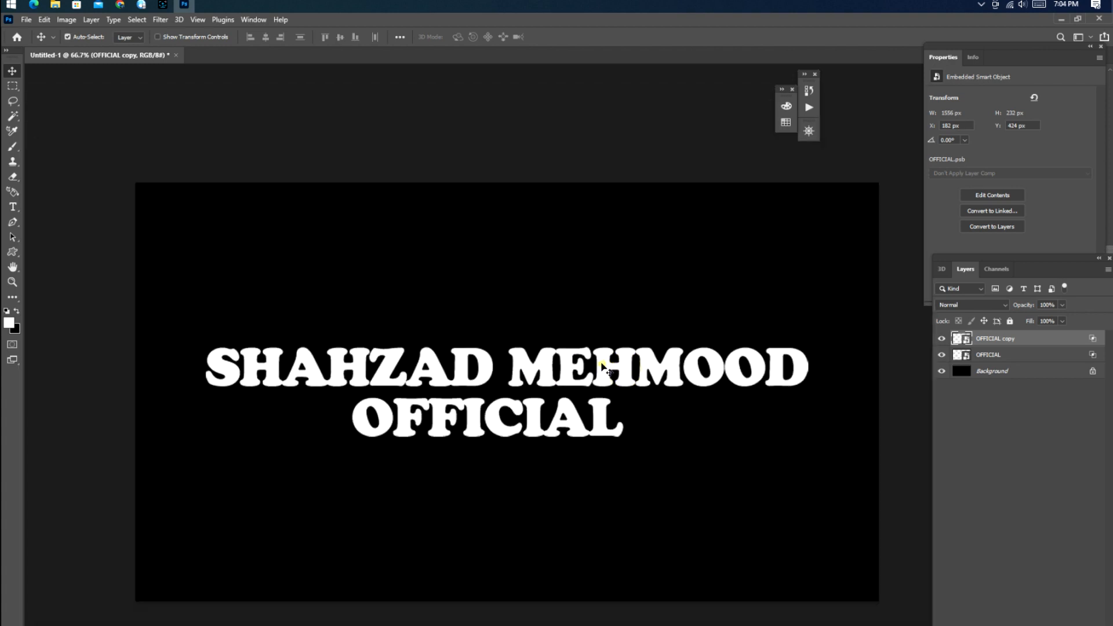
pyautogui.hotkey('shift', 'Left')
pyautogui.press('Left')
pyautogui.press('Left')
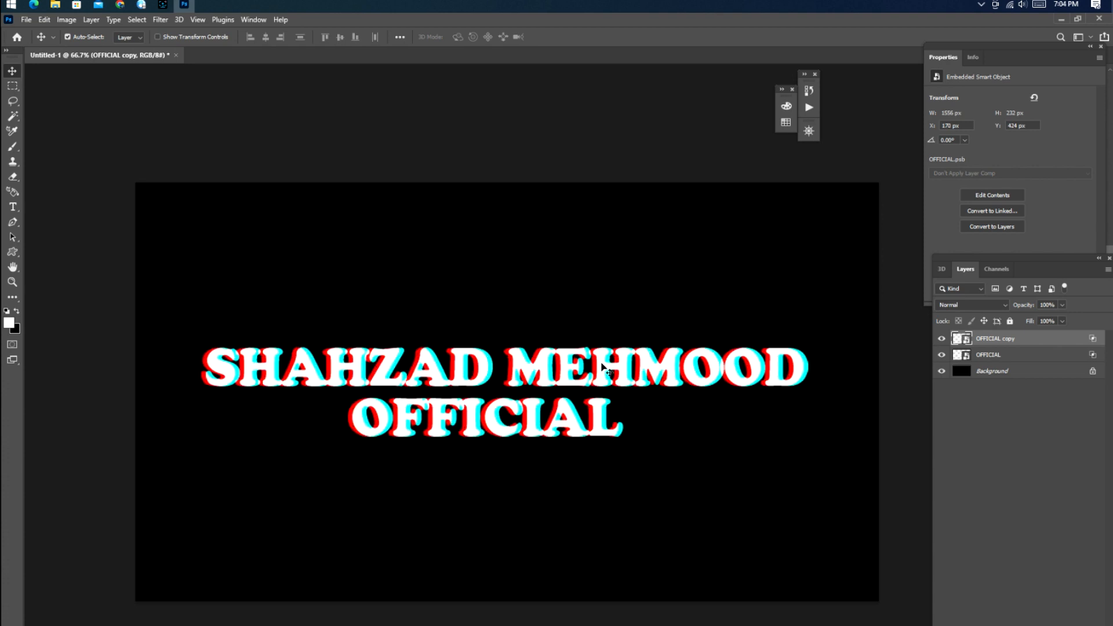
pyautogui.click(976, 355)
pyautogui.keyDown('shift'); pyautogui.click(981, 340); pyautogui.keyUp('shift')
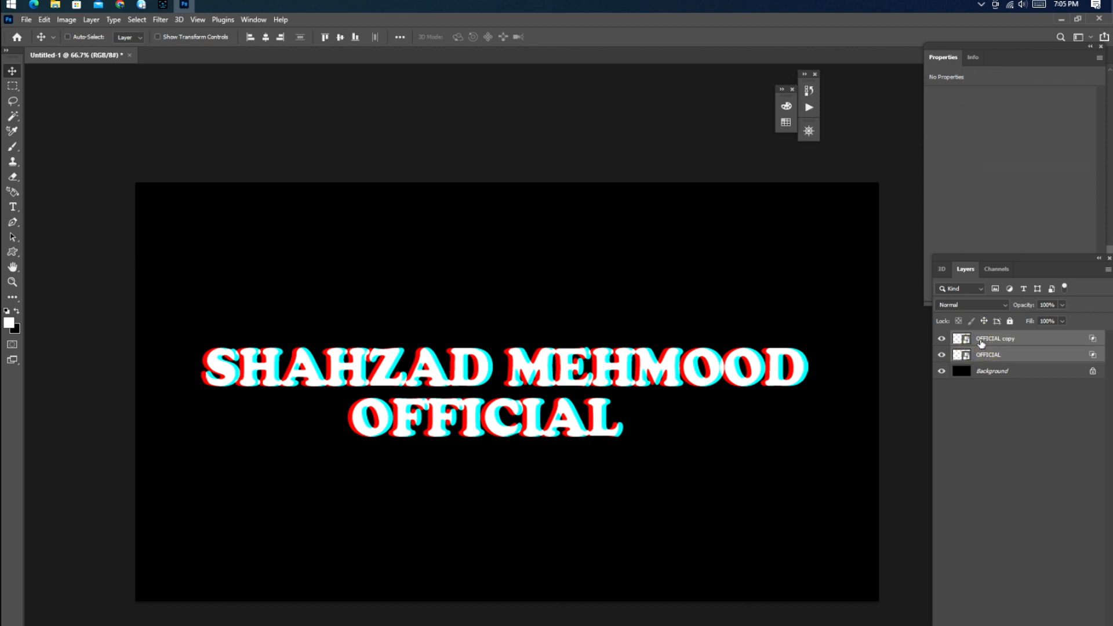
# Merge both OFFICIAL layers into one 1568 × 232 px pixel layer, checking its transparency
pyautogui.hotkey('ctrl', 'e')
pyautogui.hotkey('ctrl', '+')
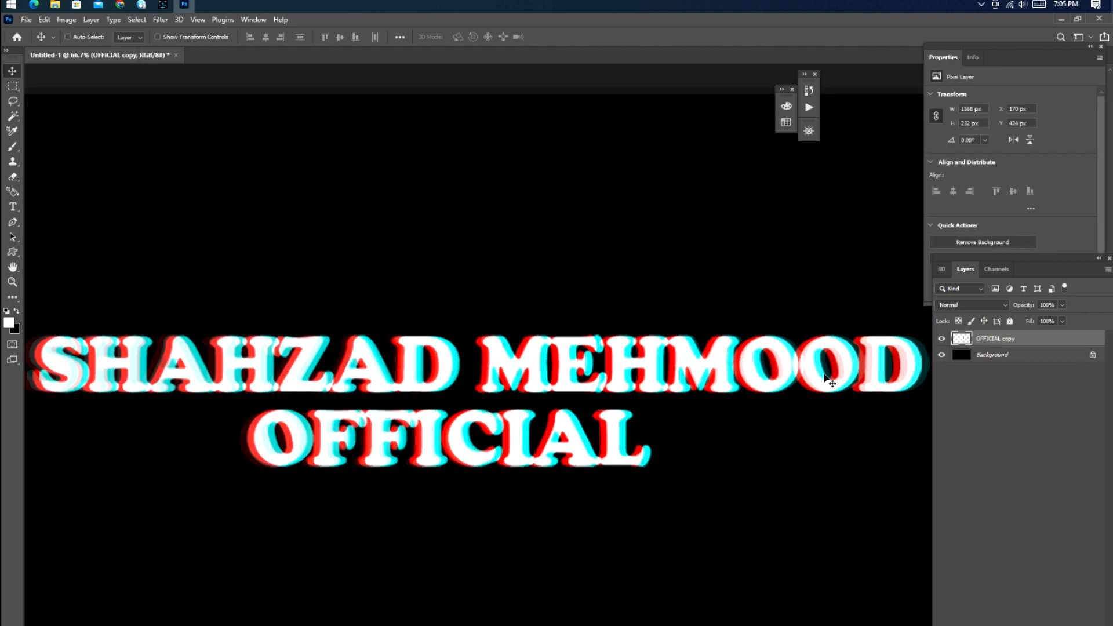
pyautogui.hotkey('ctrl', '-')
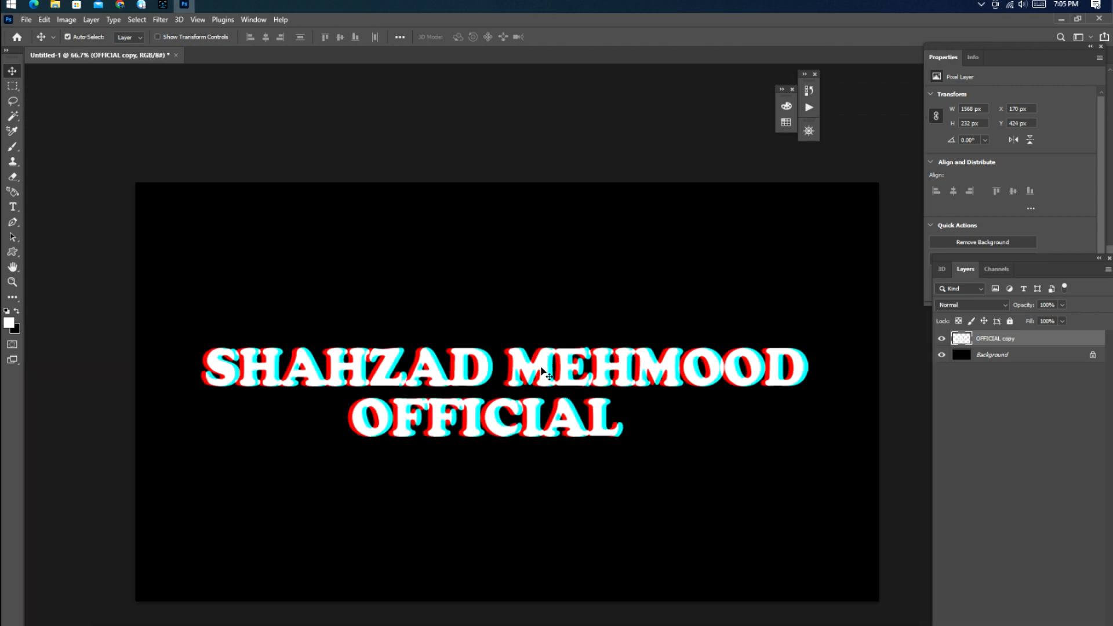
pyautogui.click(941, 355)
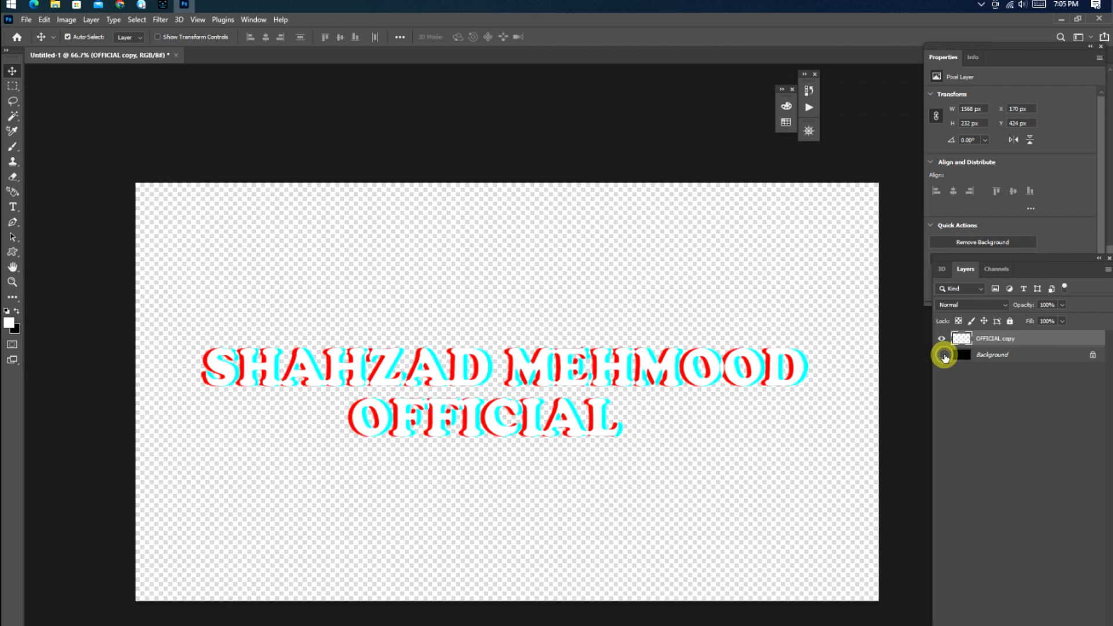
pyautogui.click(942, 355)
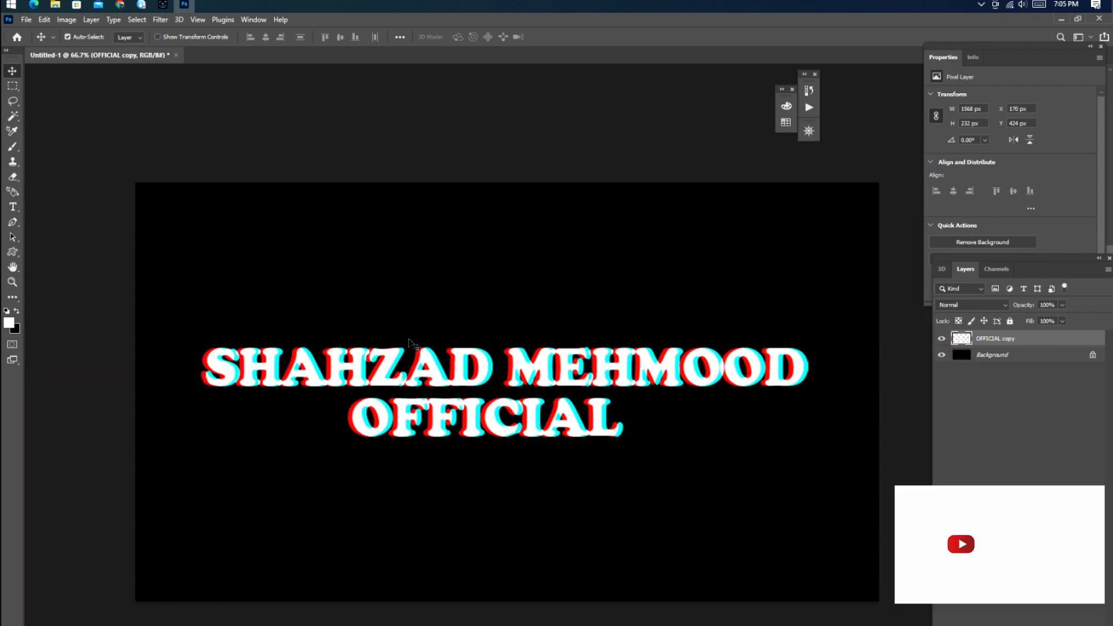
pyautogui.press('m')
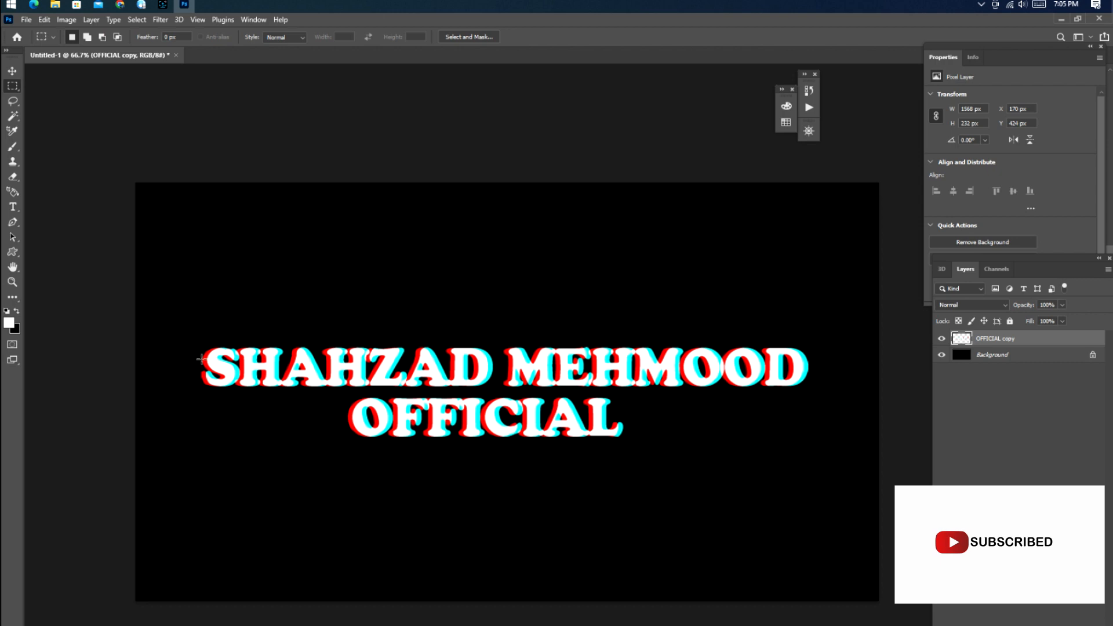
# Scale the glitched text up to about 110% (109.55%)
pyautogui.moveTo(200, 357); pyautogui.dragTo(506, 368)
pyautogui.hotkey('ctrl', 'd')
pyautogui.press('v')
pyautogui.hotkey('ctrl', 't')
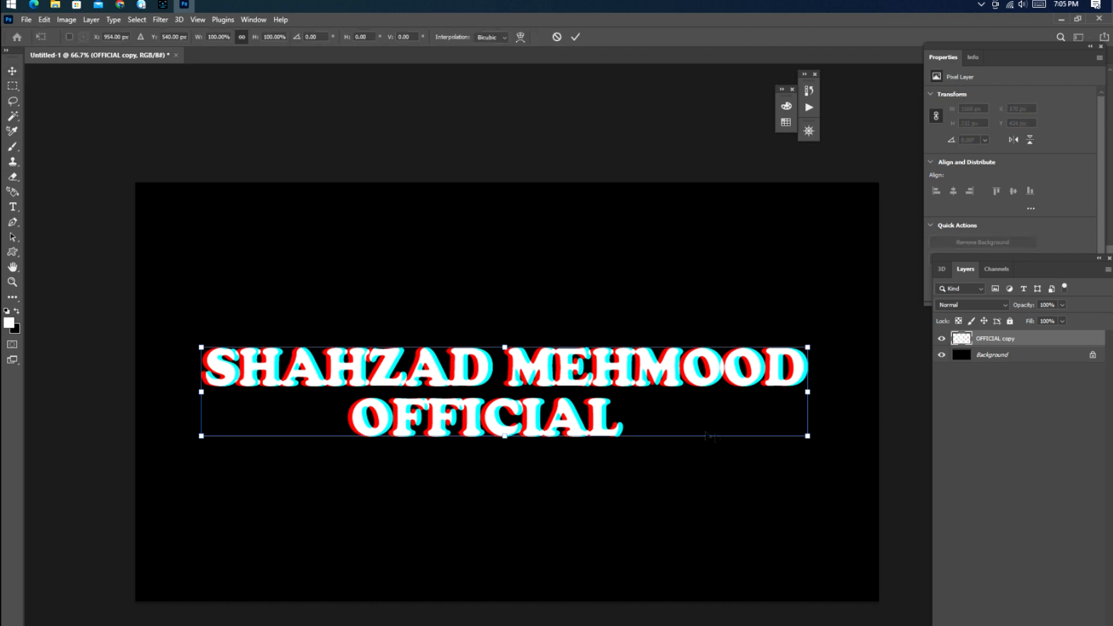
pyautogui.moveTo(808, 439); pyautogui.dragTo(835, 463)
pyautogui.press('Return')
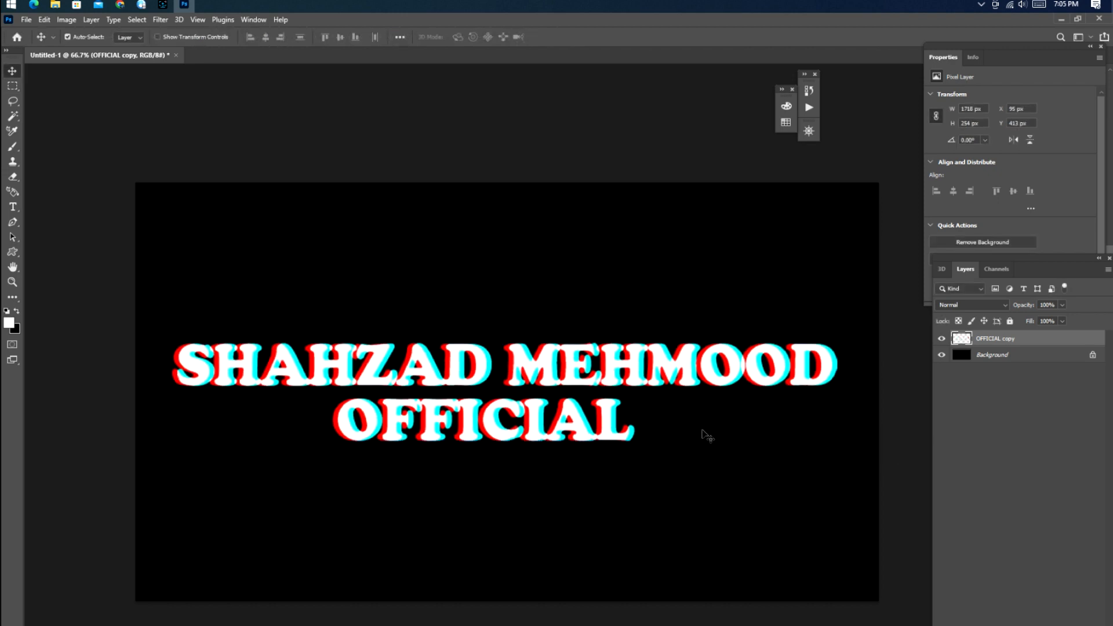
# Marquee-select a thin horizontal strip across the top text line
pyautogui.press('m')
pyautogui.moveTo(166, 354); pyautogui.dragTo(845, 360)
pyautogui.press('shift')
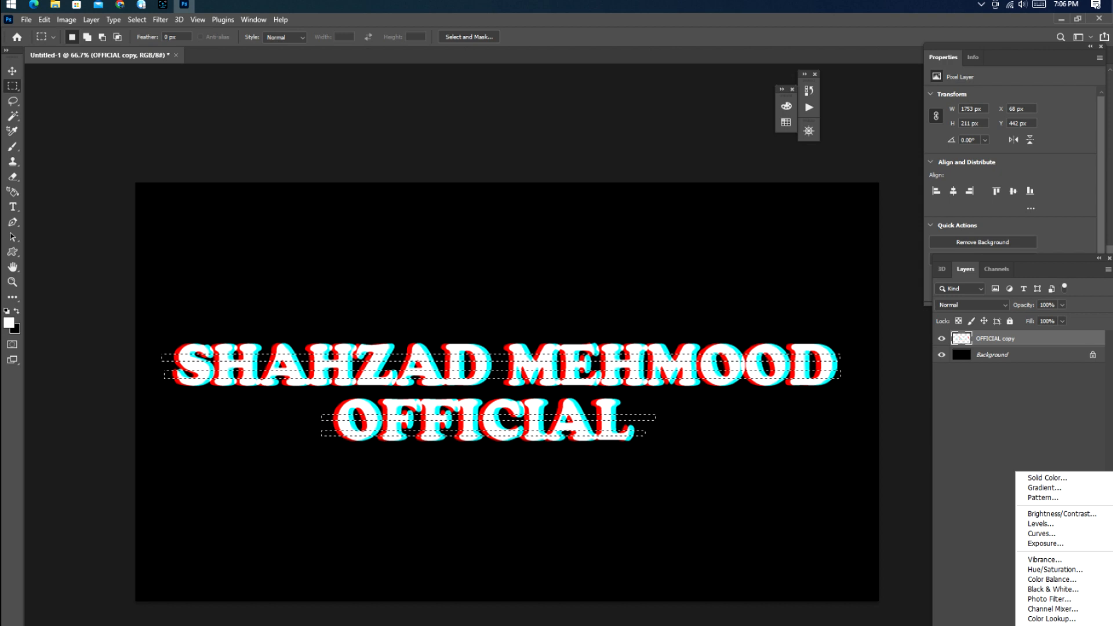
# Cut the selected horizontal strips out of the text and deselect
pyautogui.click(993, 609)
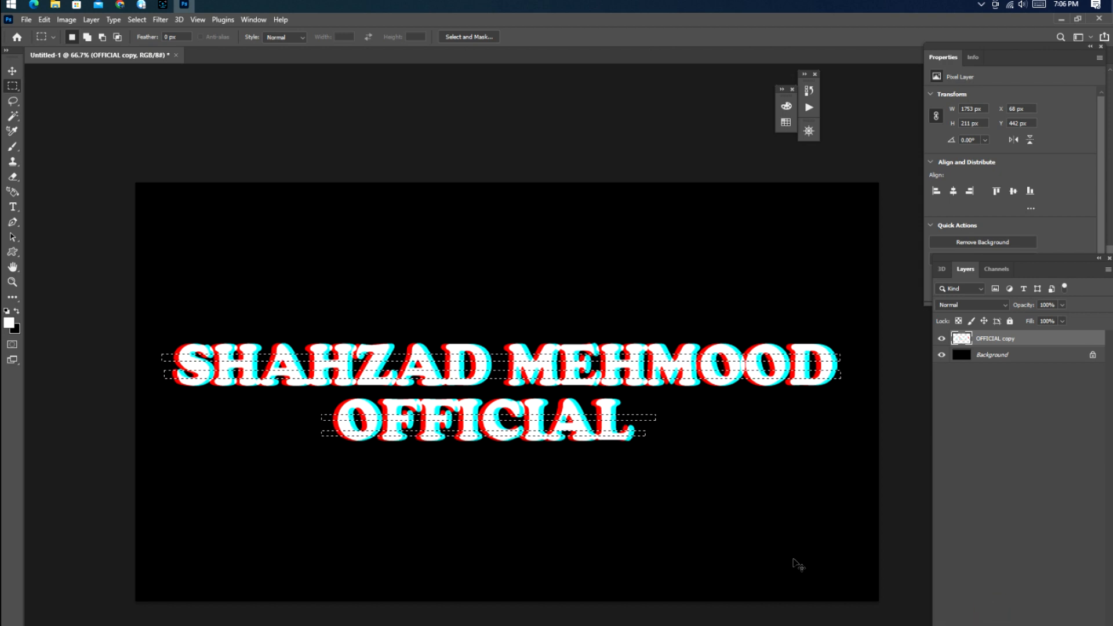
pyautogui.press('Delete')
pyautogui.hotkey('ctrl', 'd')
# Paste the strips onto Layer 1 and shift them down about 11 px to X 95, Y 442 px
pyautogui.hotkey('ctrl', 'v')
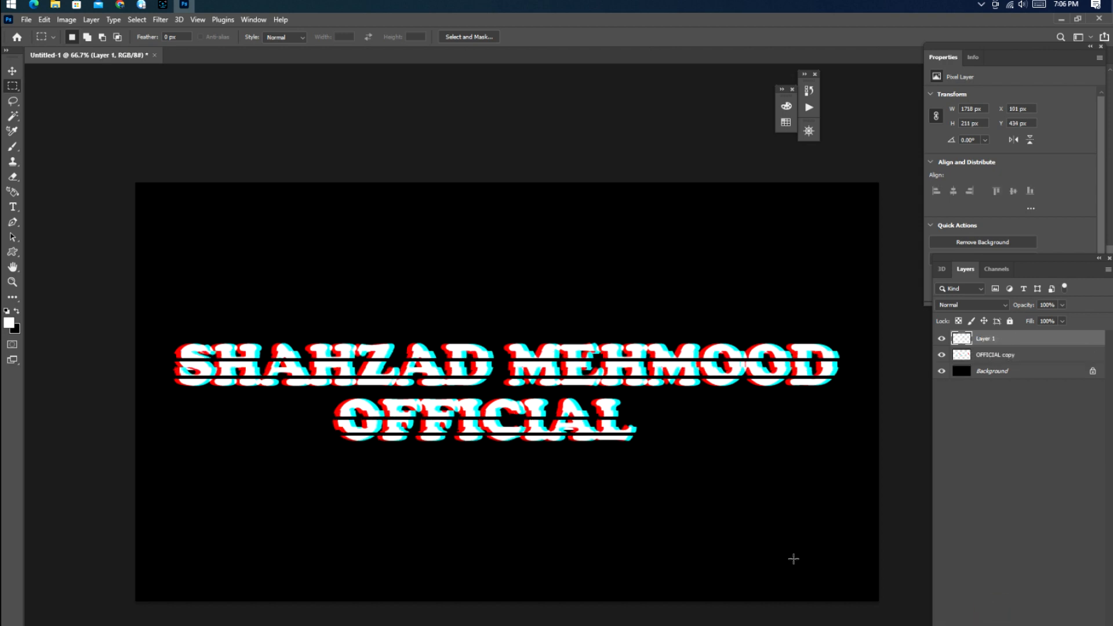
pyautogui.hotkey('ctrl', '+')
pyautogui.hotkey('ctrl', '+')
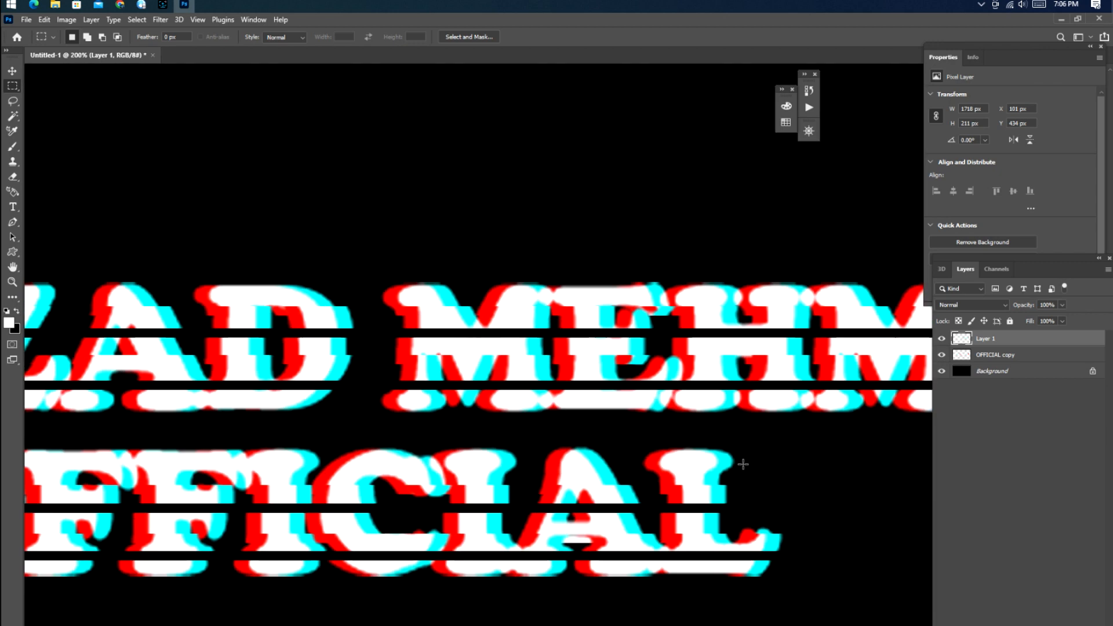
pyautogui.click(662, 395)
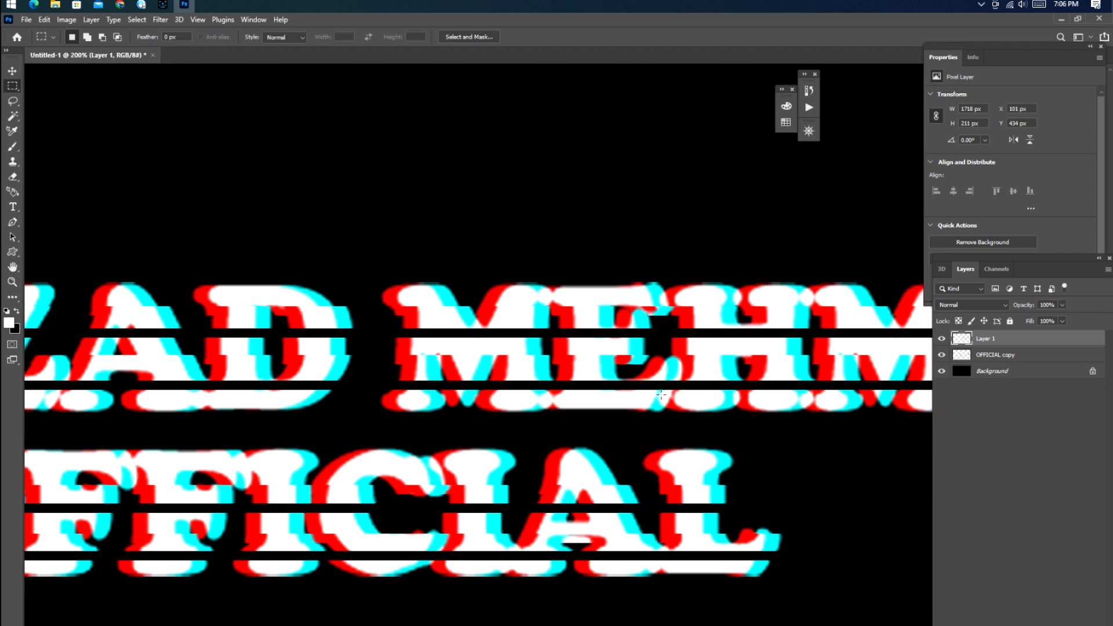
pyautogui.press('v')
pyautogui.moveTo(529, 316); pyautogui.dragTo(524, 327)
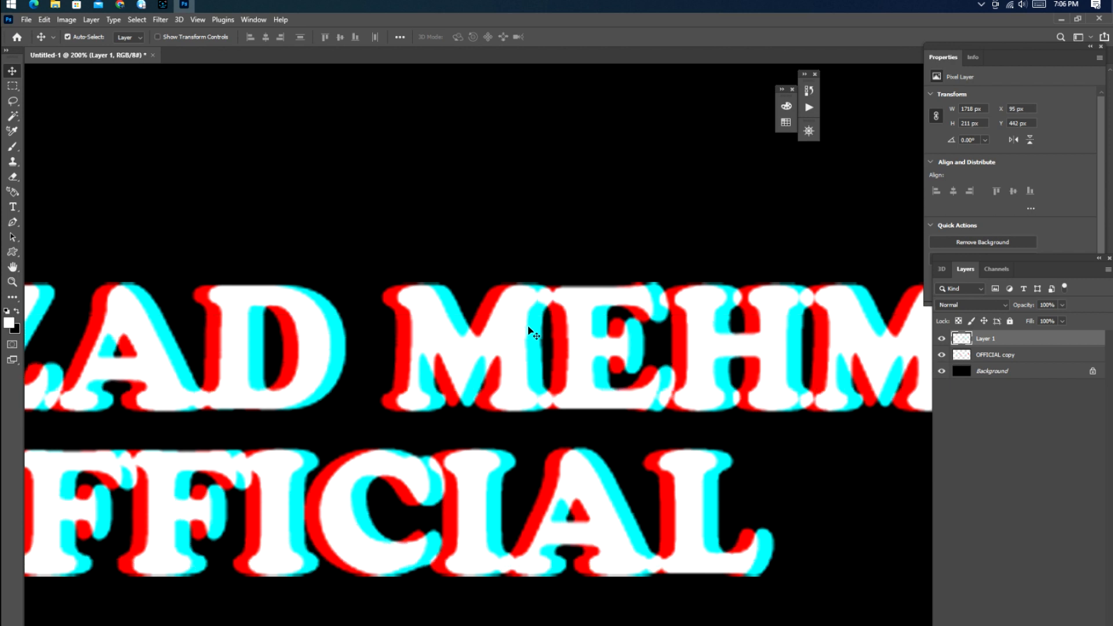
# Nudge the Layer 1 strips sideways with arrow keys to about X 103 px, Y 442 px
pyautogui.hotkey('ctrl', '-')
pyautogui.hotkey('ctrl', '-')
pyautogui.hotkey('ctrl', '-')
pyautogui.hotkey('ctrl', '-')
pyautogui.press('Right')
pyautogui.press('Right')
pyautogui.press('Right')
pyautogui.press('Right')
pyautogui.press('Right')
pyautogui.press('Right')
pyautogui.press('Right')
pyautogui.press('Right')
pyautogui.press('Right')
pyautogui.press('Right')
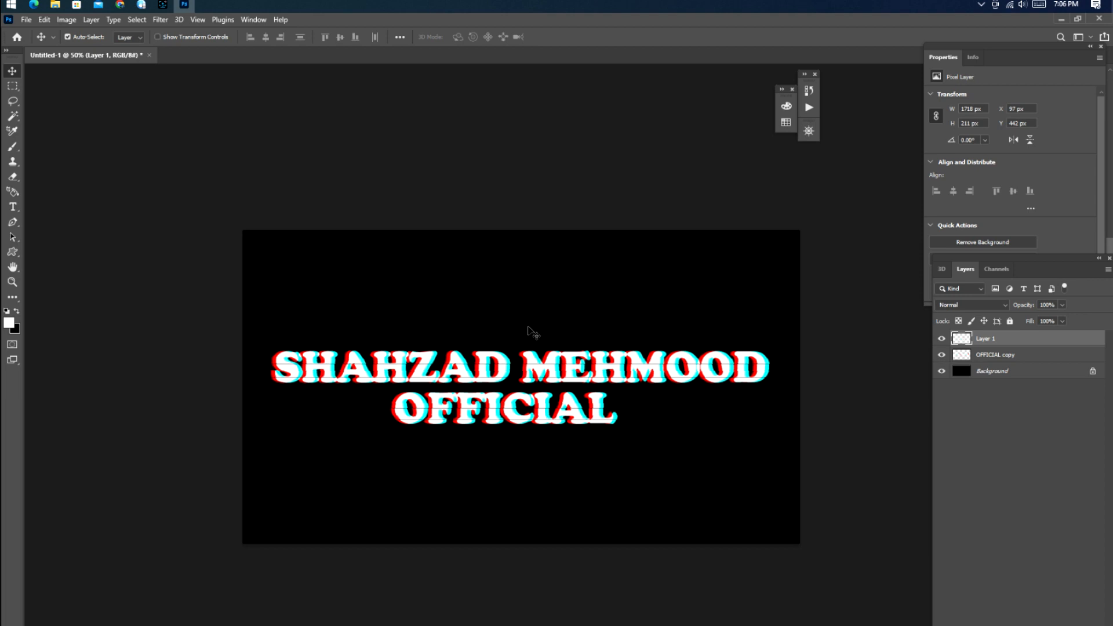
pyautogui.press('Right')
pyautogui.press('Right')
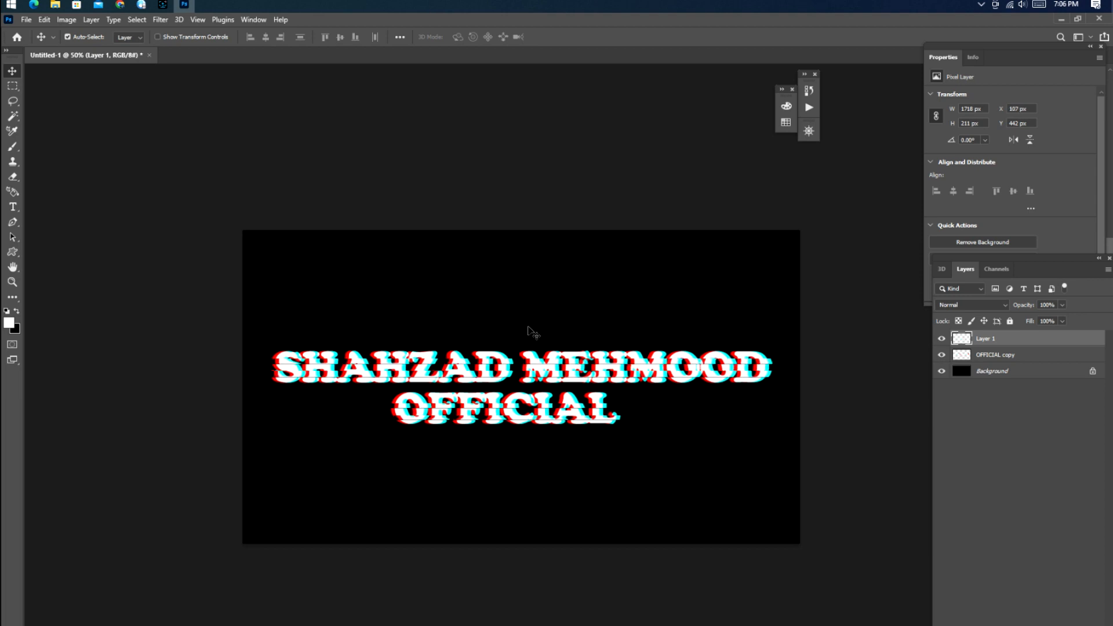
pyautogui.press('Left')
pyautogui.press('Left')
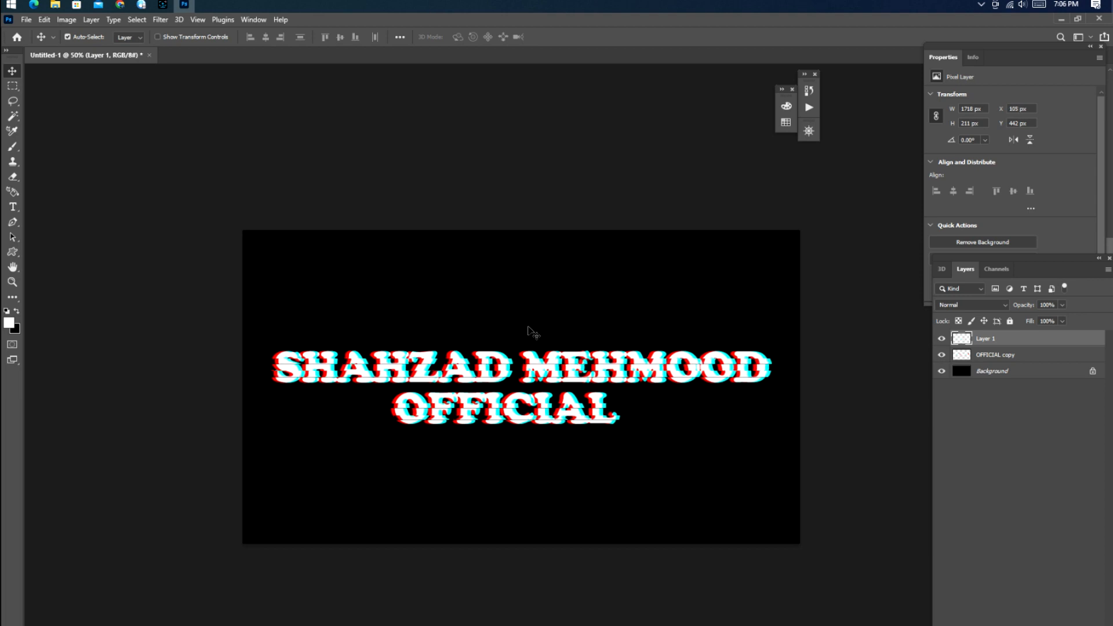
pyautogui.press('Right')
pyautogui.press('Right')
pyautogui.press('Left')
pyautogui.press('Left')
pyautogui.press('Left')
pyautogui.press('Left')
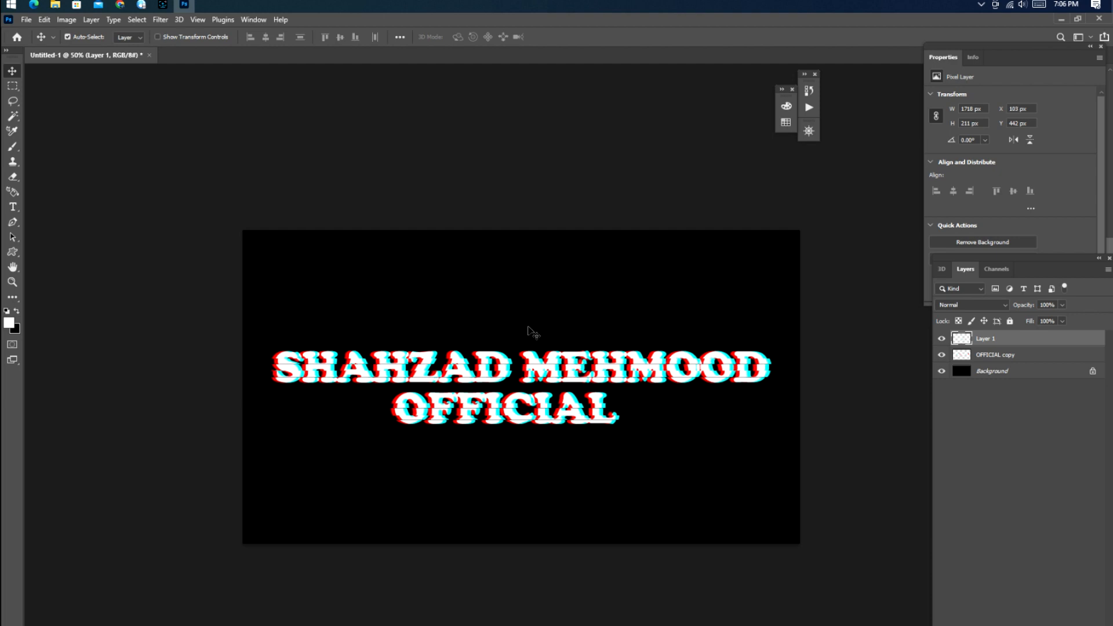
pyautogui.hotkey('ctrl', '+')
pyautogui.hotkey('ctrl', '+')
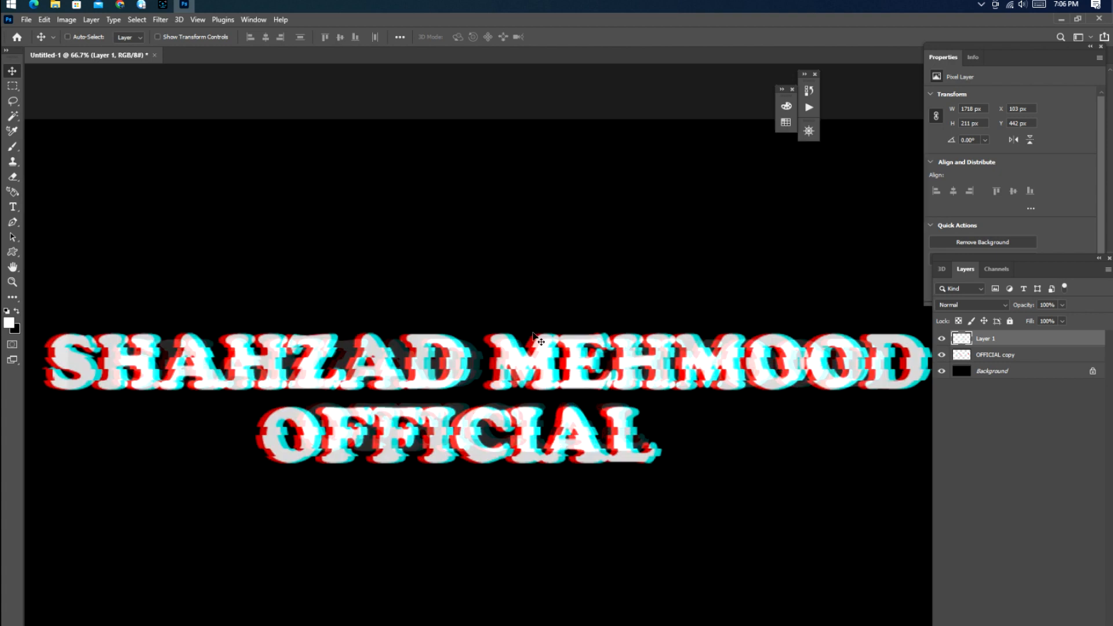
# On the OFFICIAL copy layer, draw a thin 11 × 140 px vertical marquee through OFFICIAL
pyautogui.click(959, 354)
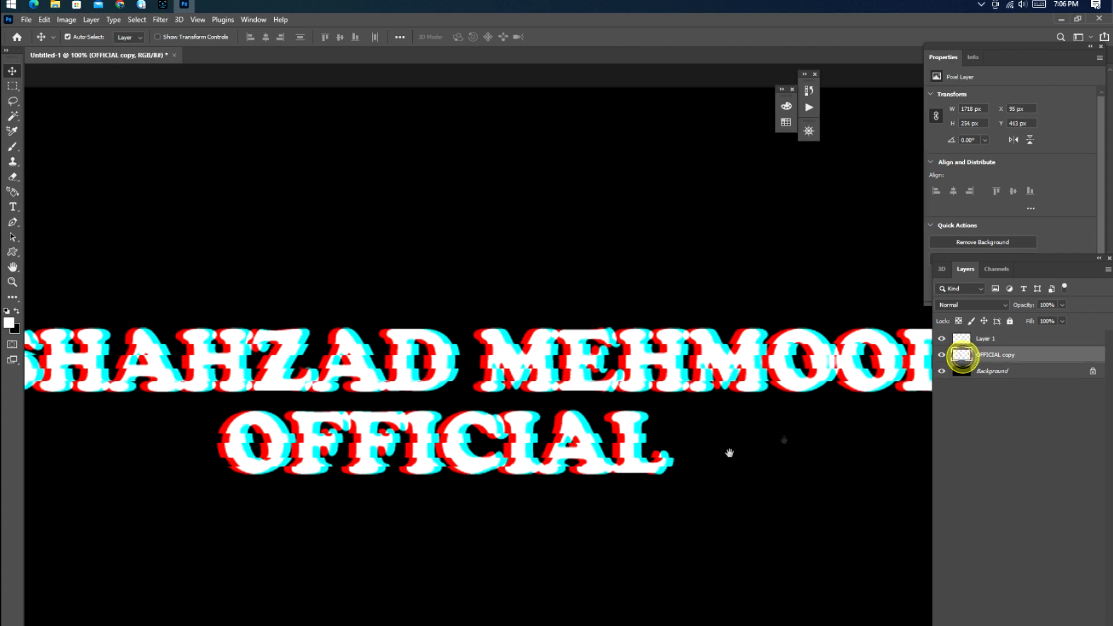
pyautogui.moveTo(681, 465); pyautogui.dragTo(788, 460)
pyautogui.press('m')
pyautogui.moveTo(626, 477); pyautogui.dragTo(621, 400)
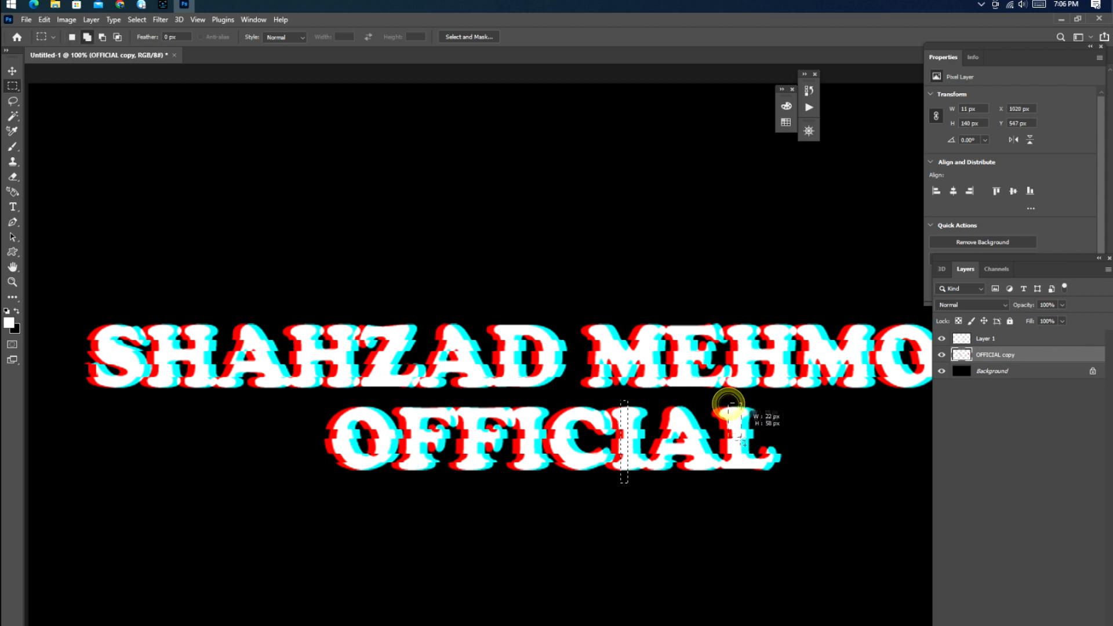